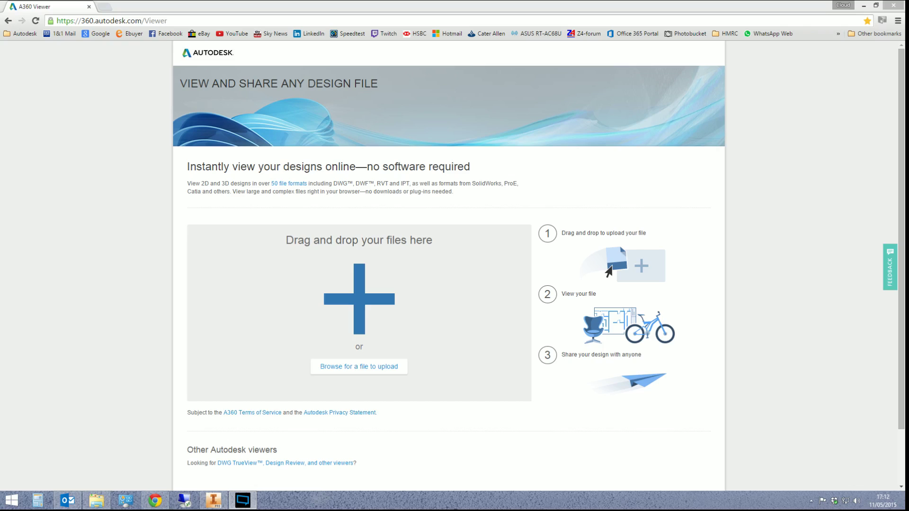
# Step: Check the list of file formats the A360 Viewer upload page supports
pyautogui.click(178, 20)
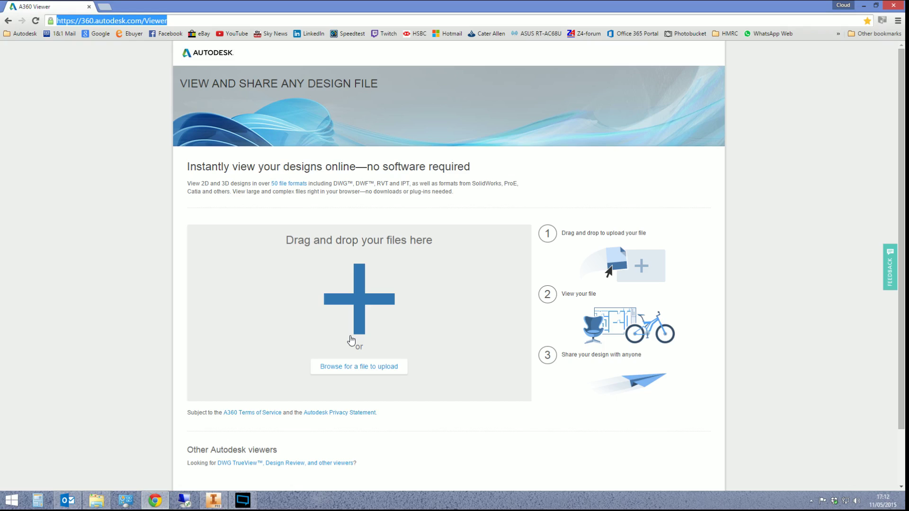
pyautogui.click(290, 183)
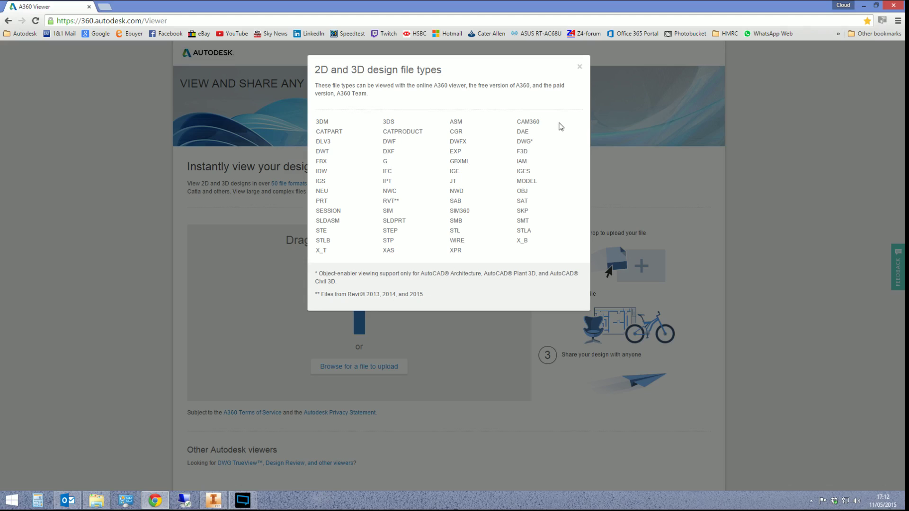
pyautogui.click(579, 66)
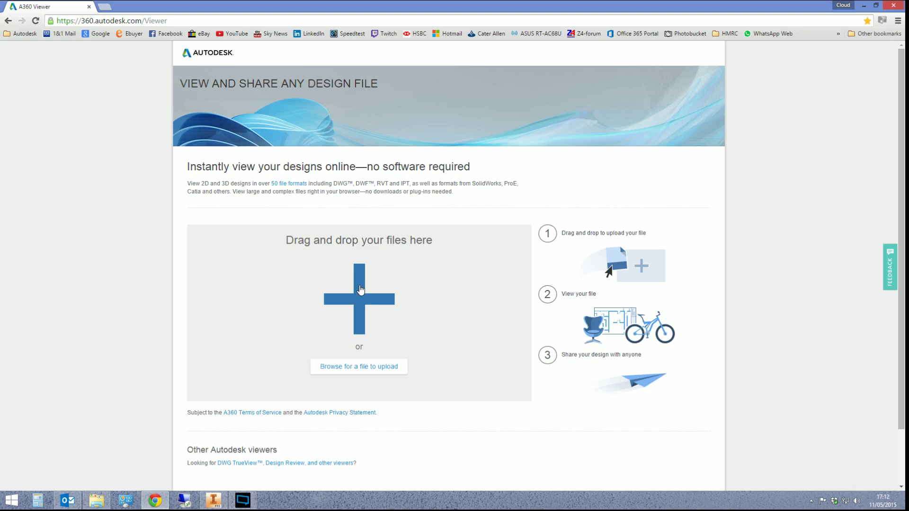
# Step: Drag Suspension.iam from the Suspension folder onto the viewer's upload area
pyautogui.click(96, 500)
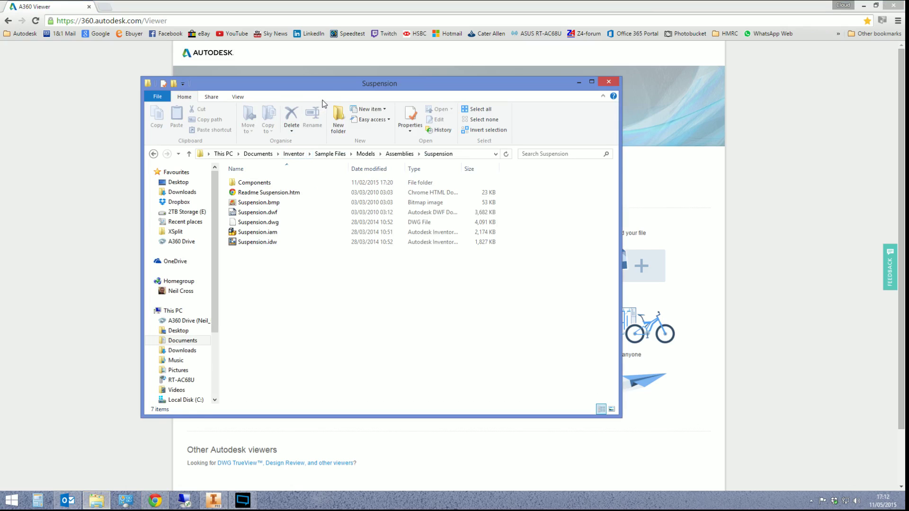
pyautogui.moveTo(327, 87); pyautogui.dragTo(611, 23)
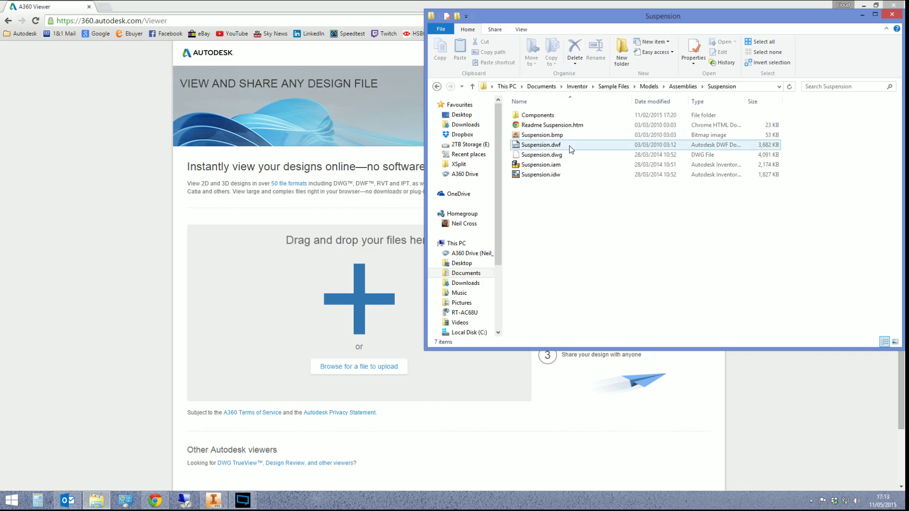
pyautogui.click(540, 165)
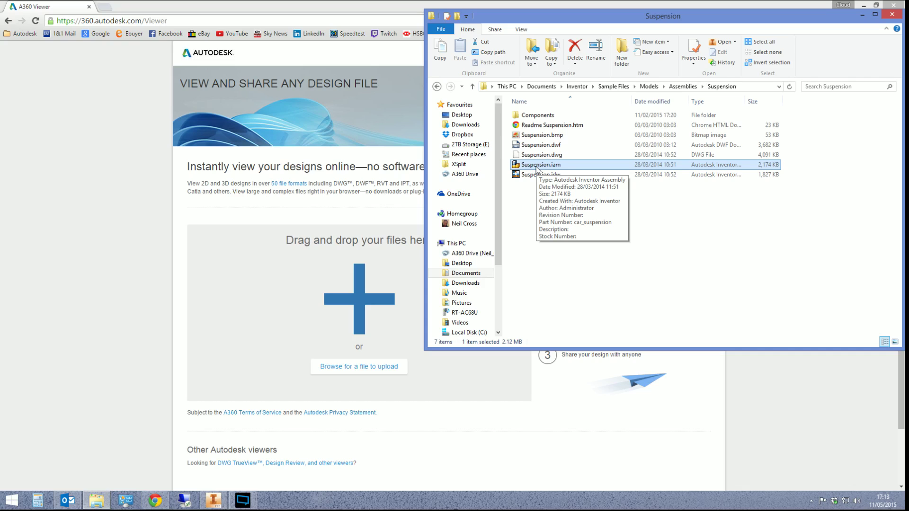
pyautogui.moveTo(537, 169); pyautogui.dragTo(325, 310)
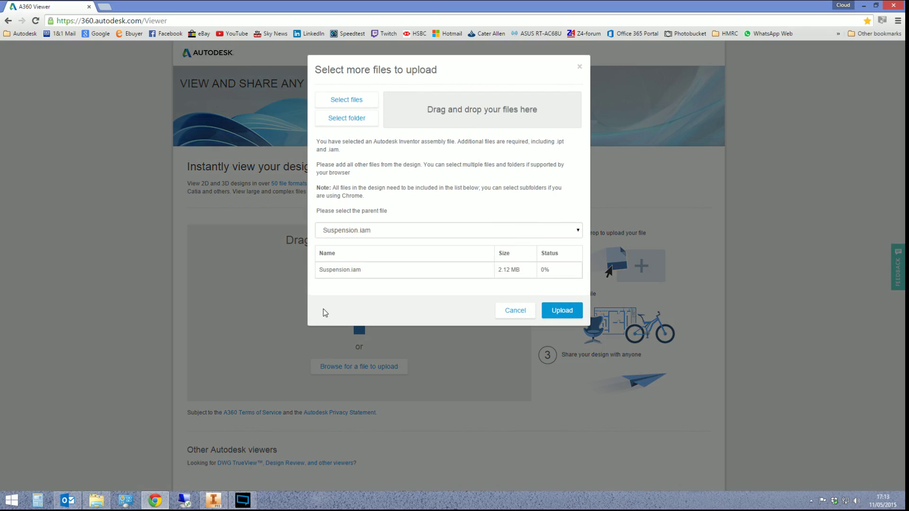
# Step: Add the Suspension folder, Components included, by pasting its path into Select folder
pyautogui.click(352, 120)
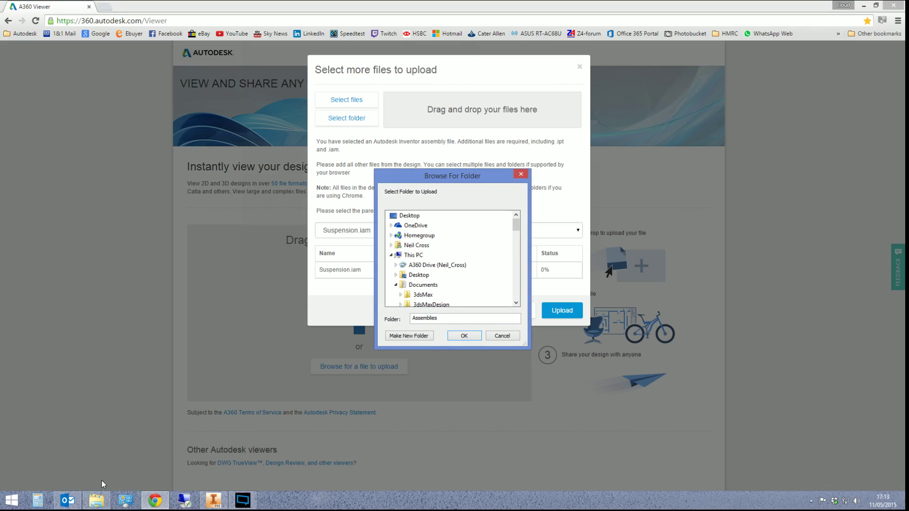
pyautogui.click(97, 500)
pyautogui.click(749, 88)
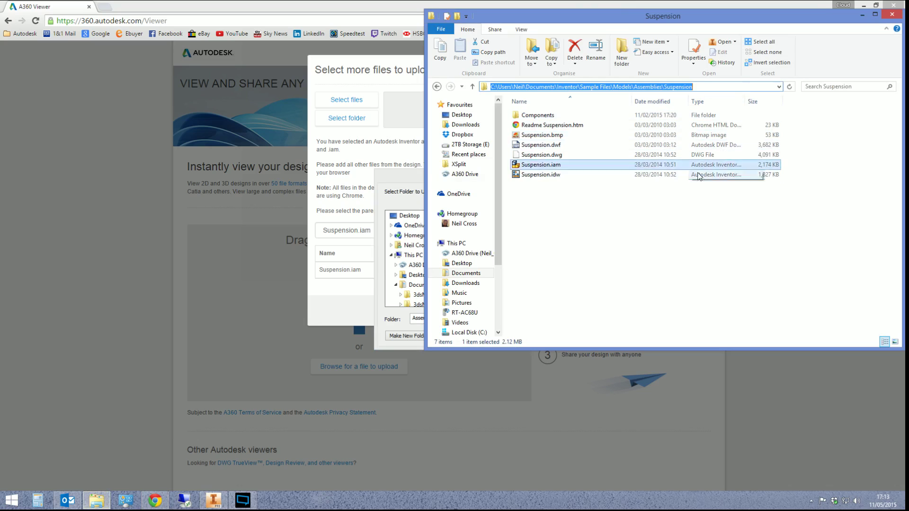
pyautogui.doubleClick(539, 115)
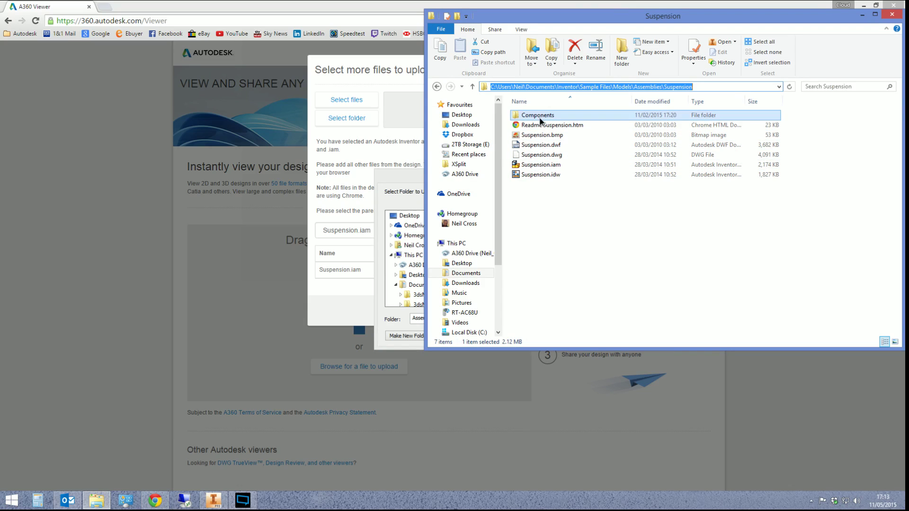
pyautogui.click(436, 87)
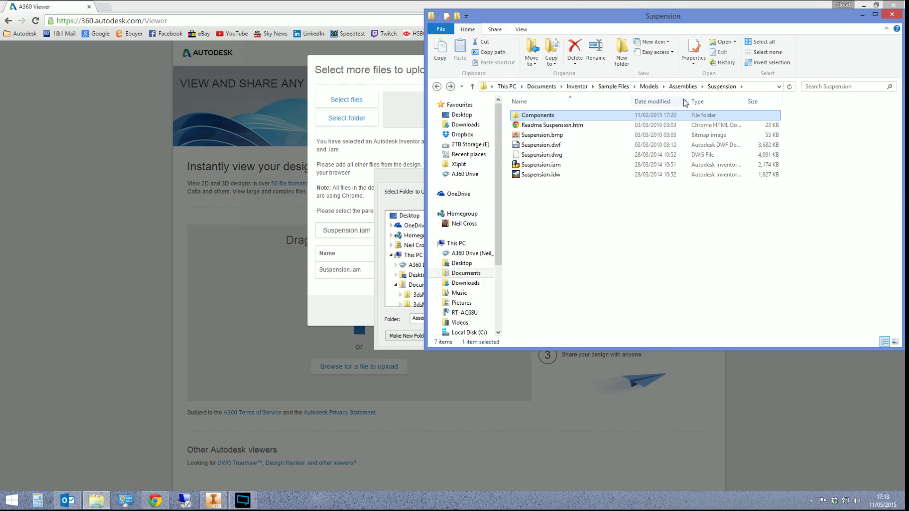
pyautogui.click(403, 179)
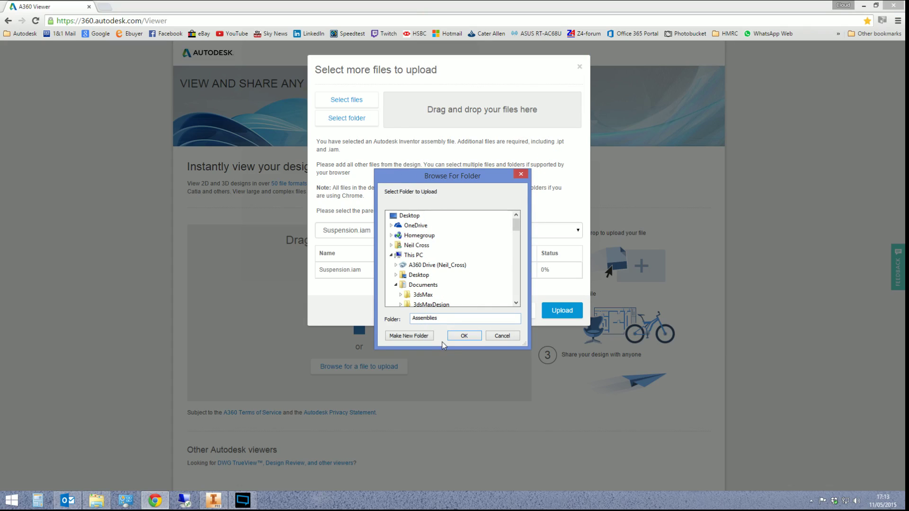
pyautogui.hotkey('ctrl', 'v')
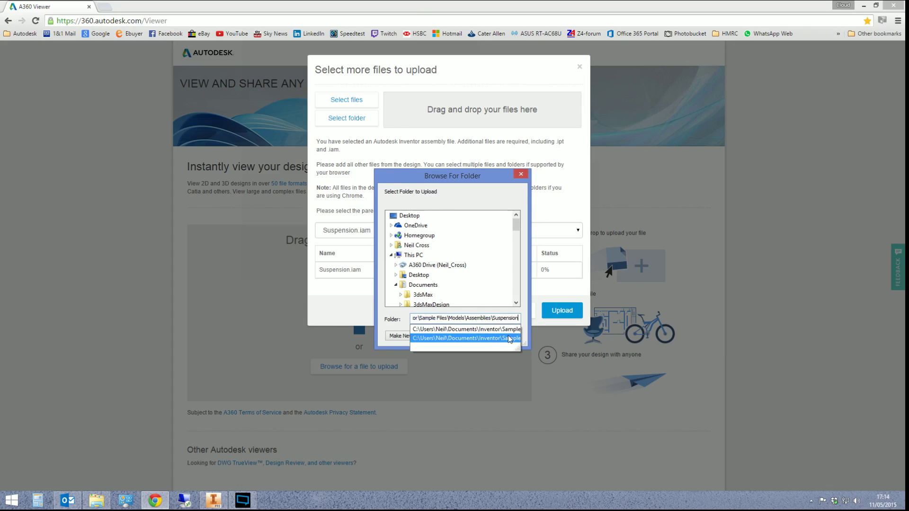
pyautogui.press('Return')
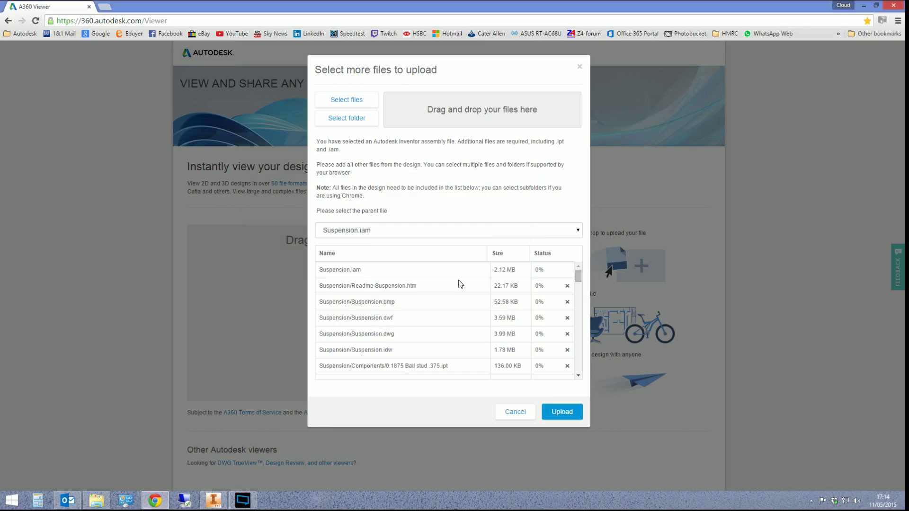
# Step: Scroll through the upload file list to check Suspension.iam and its parts
pyautogui.moveTo(578, 278)
pyautogui.mouseDown()
pyautogui.moveTo(582, 366)
pyautogui.moveTo(578, 270)
pyautogui.mouseUp()
# Step: Upload Suspension.iam with its component files and wait for the 3D model
pyautogui.click(562, 414)
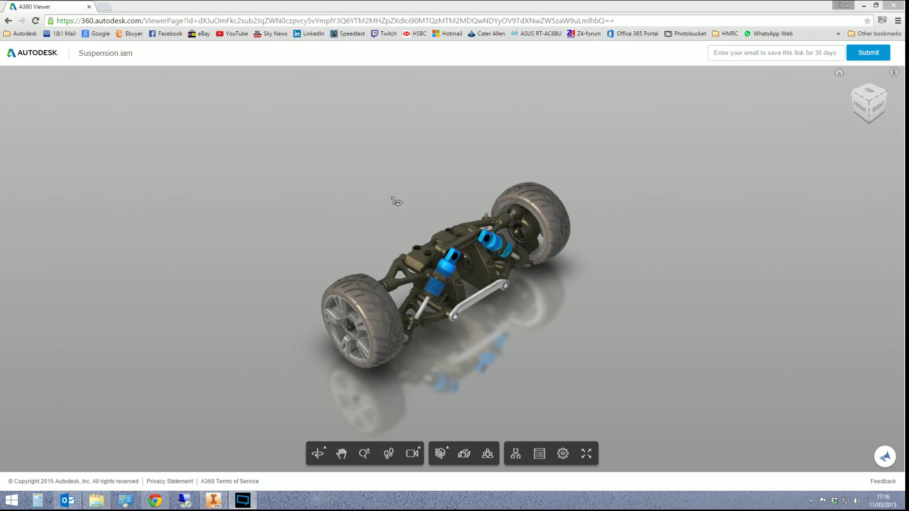
# Step: Zoom in on the blue shock absorbers, view them from the right, then zoom out
pyautogui.moveTo(397, 201); pyautogui.dragTo(353, 185)
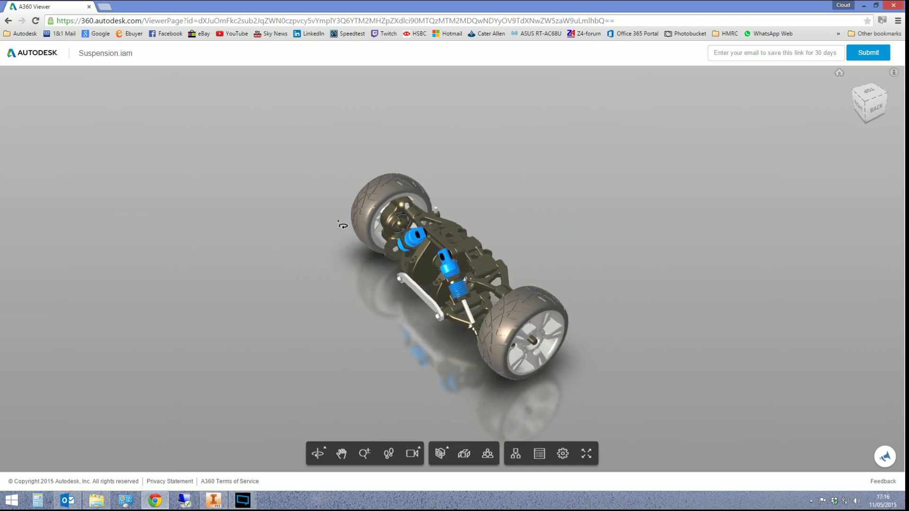
pyautogui.moveTo(342, 226); pyautogui.dragTo(329, 215)
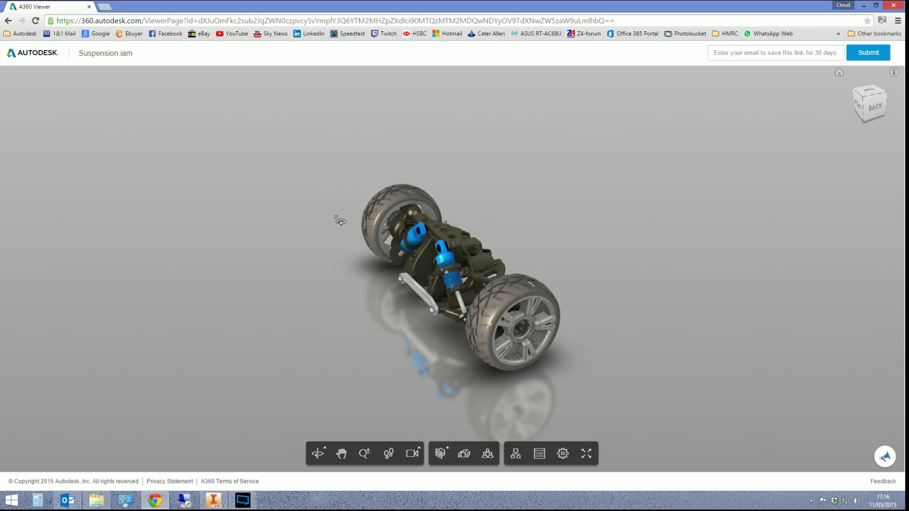
pyautogui.scroll(5, 454, 263)
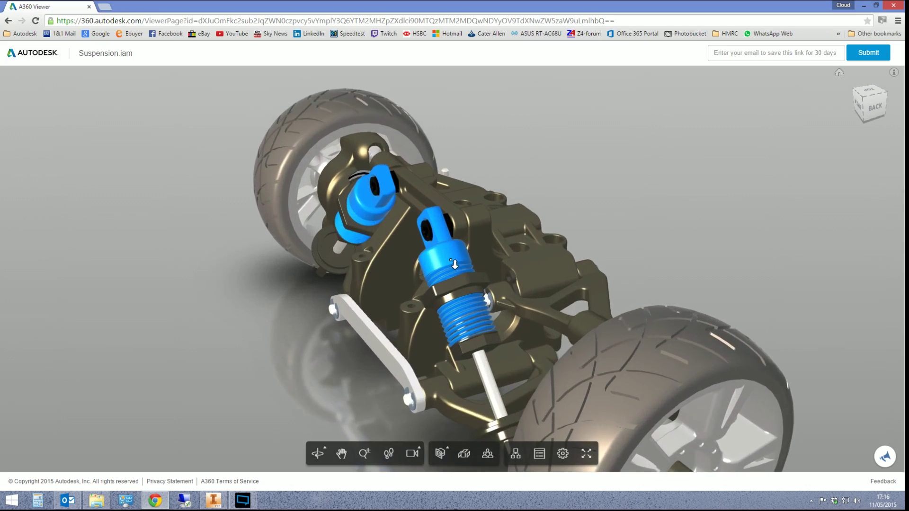
pyautogui.scroll(3, 453, 263)
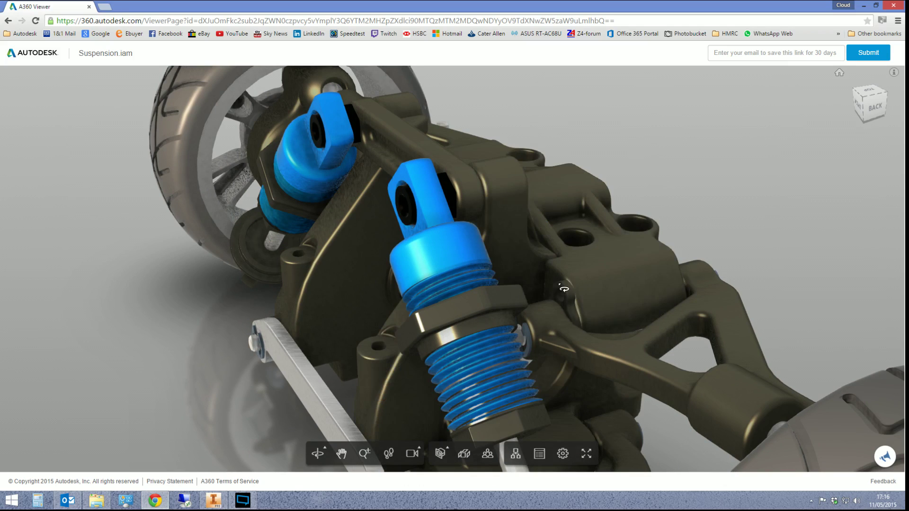
pyautogui.moveTo(563, 288); pyautogui.dragTo(592, 273)
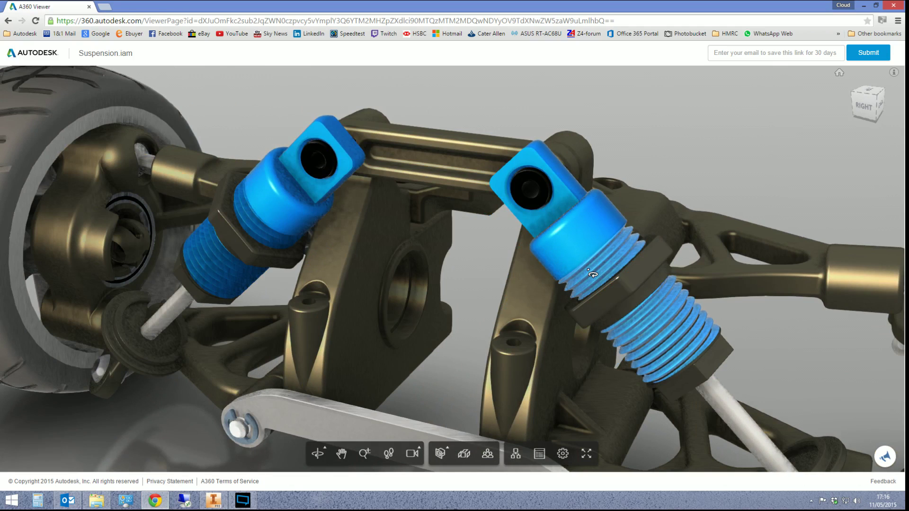
pyautogui.scroll(-2, 592, 274)
pyautogui.scroll(2, 568, 284)
pyautogui.scroll(-6, 517, 305)
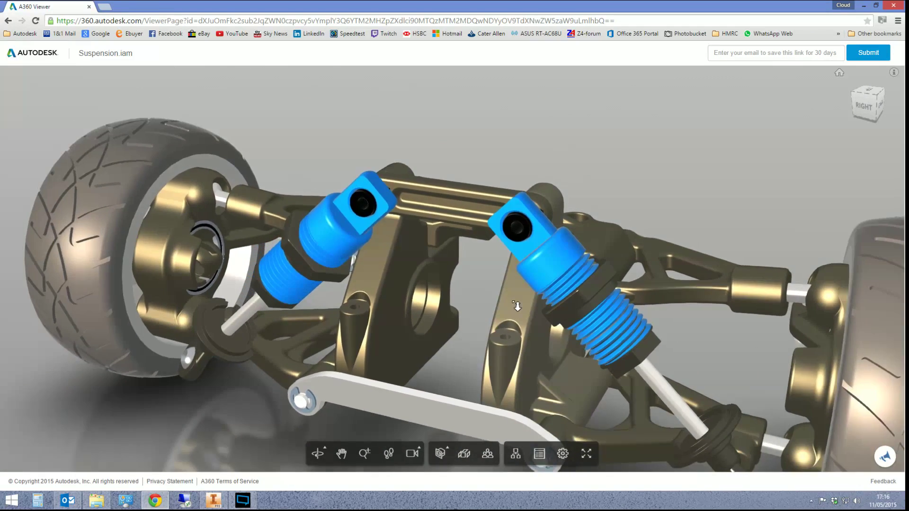
pyautogui.moveTo(517, 306); pyautogui.dragTo(503, 402)
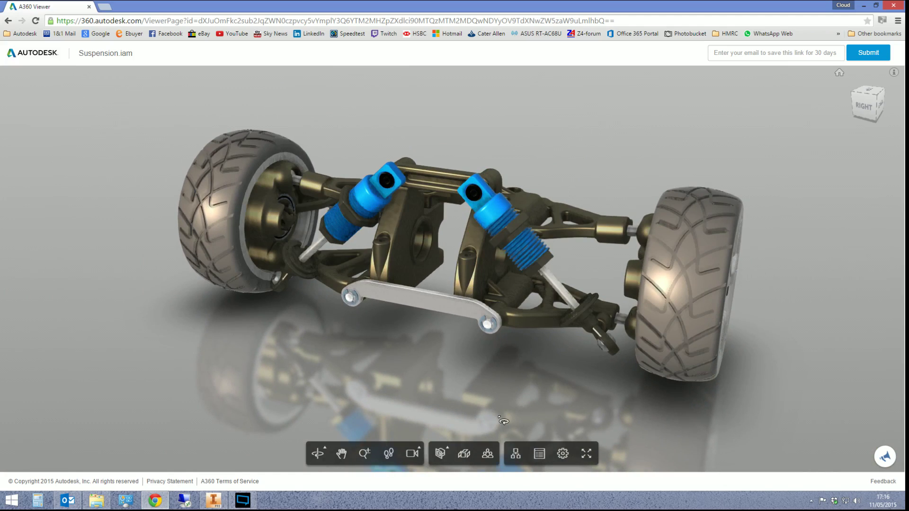
# Step: Browse the Background and lighting environments in Settings, keeping Simple Grey and display lines
pyautogui.click(563, 453)
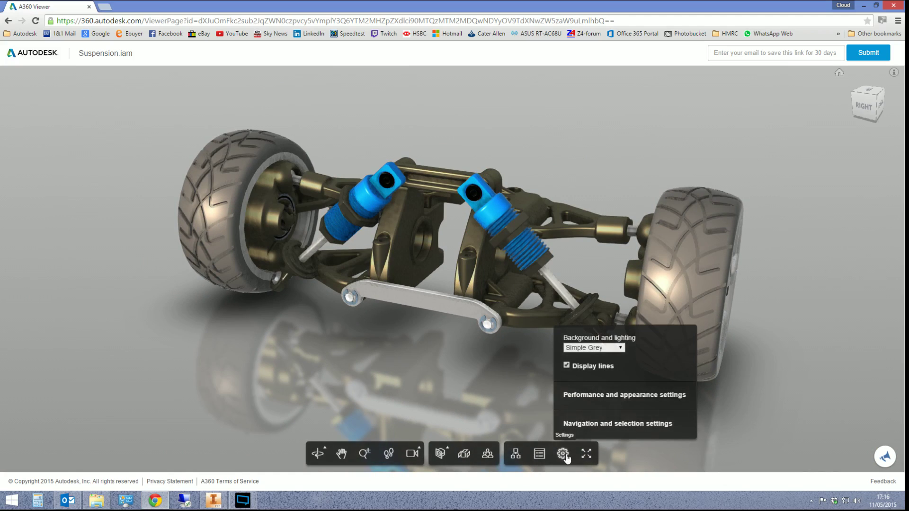
pyautogui.click(604, 349)
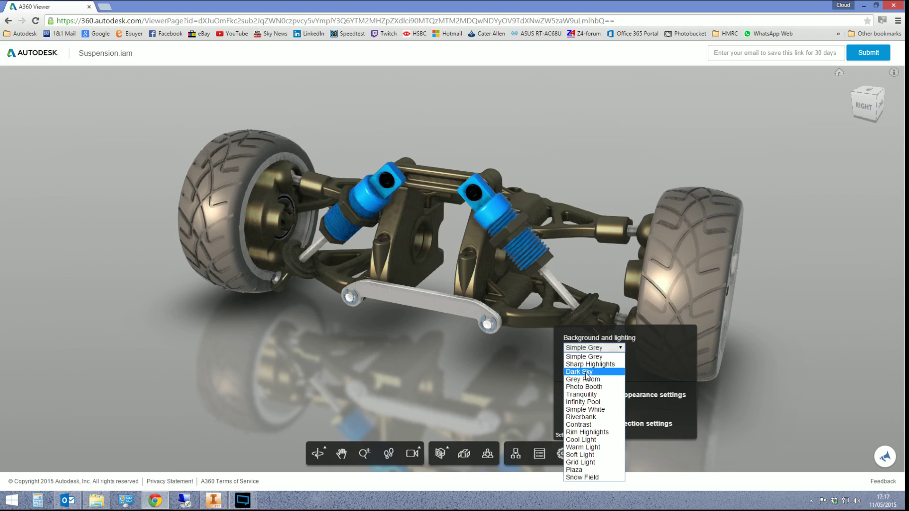
pyautogui.click(623, 340)
pyautogui.click(562, 453)
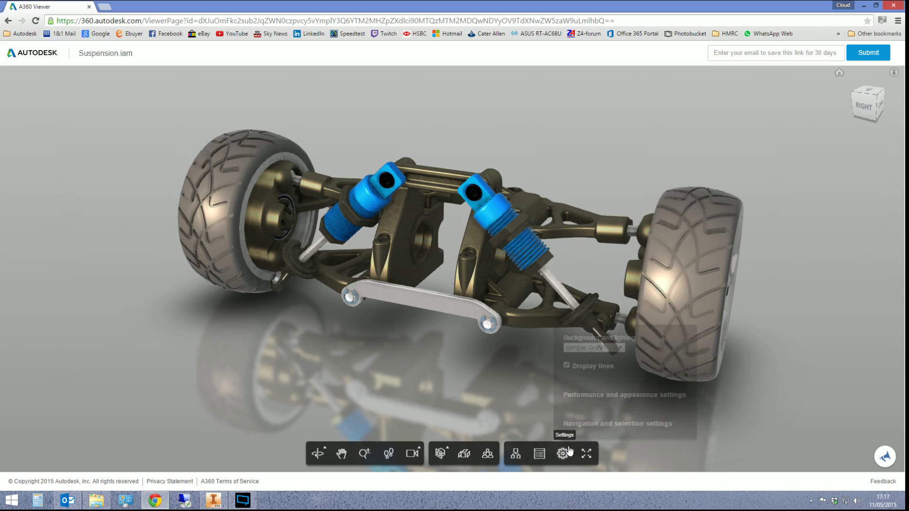
# Step: Turn off ground reflection, ground shadow, ambient shadows and anti-aliasing in Performance and appearance
pyautogui.click(597, 395)
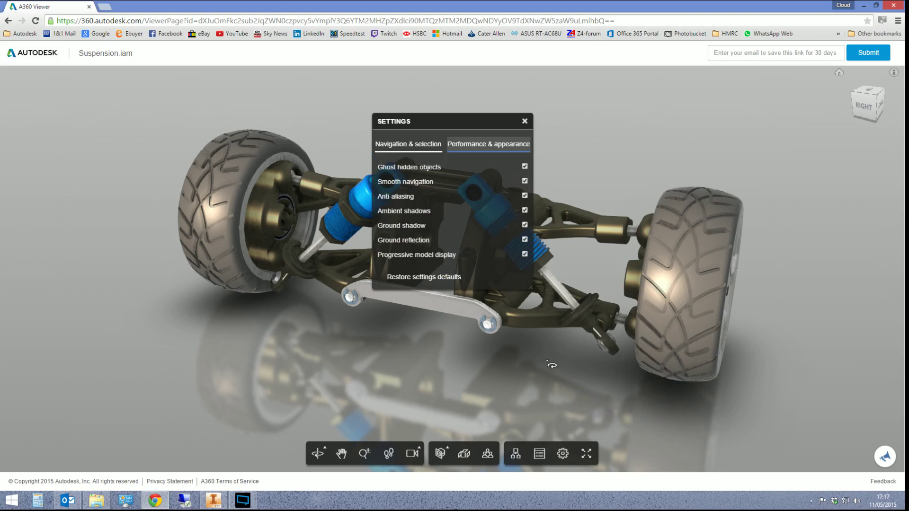
pyautogui.click(524, 239)
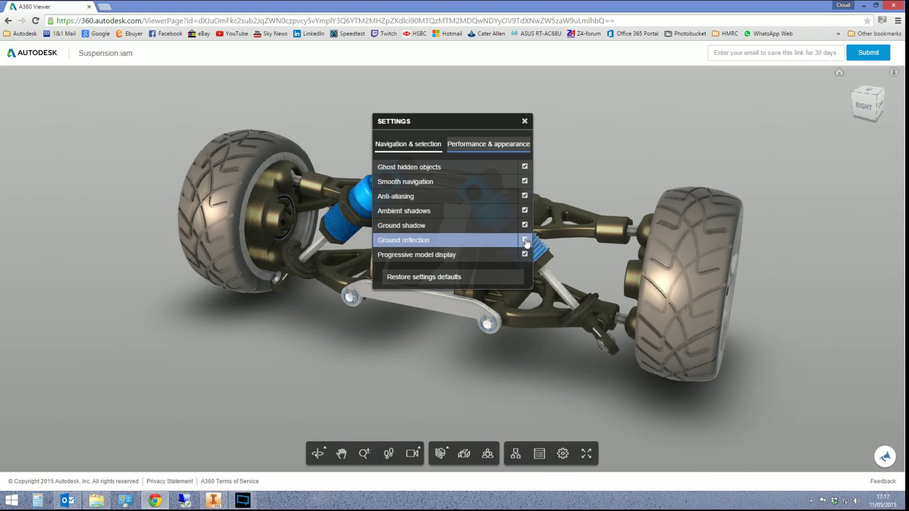
pyautogui.click(524, 227)
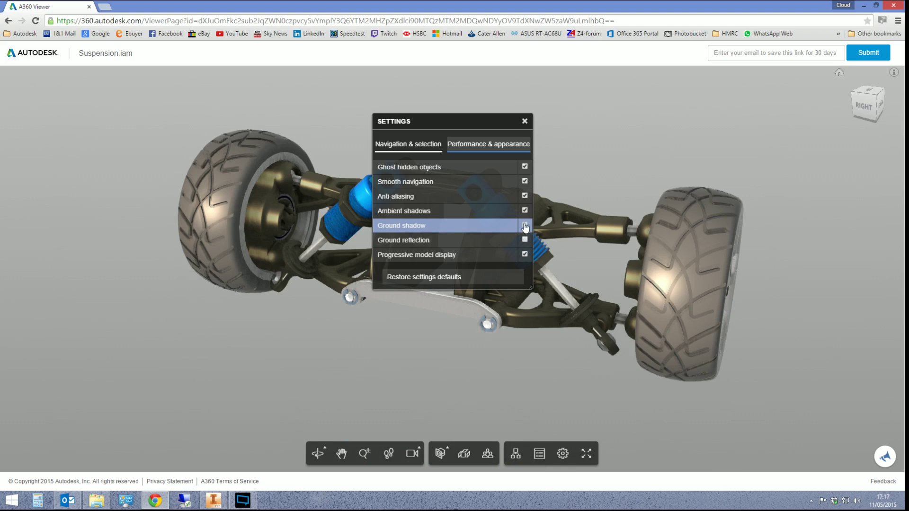
pyautogui.click(524, 213)
pyautogui.click(524, 197)
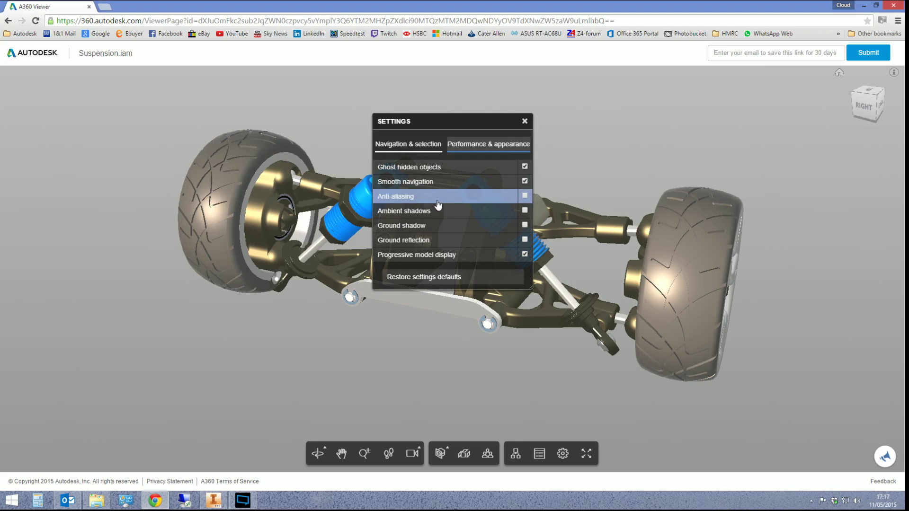
# Step: Re-enable anti-aliasing, ambient shadows, ground shadow and ground reflection
pyautogui.click(525, 196)
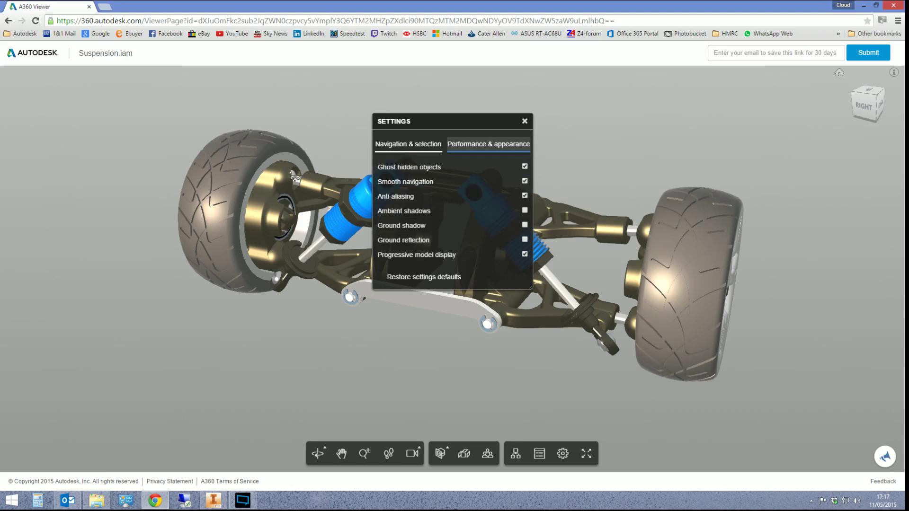
pyautogui.click(525, 210)
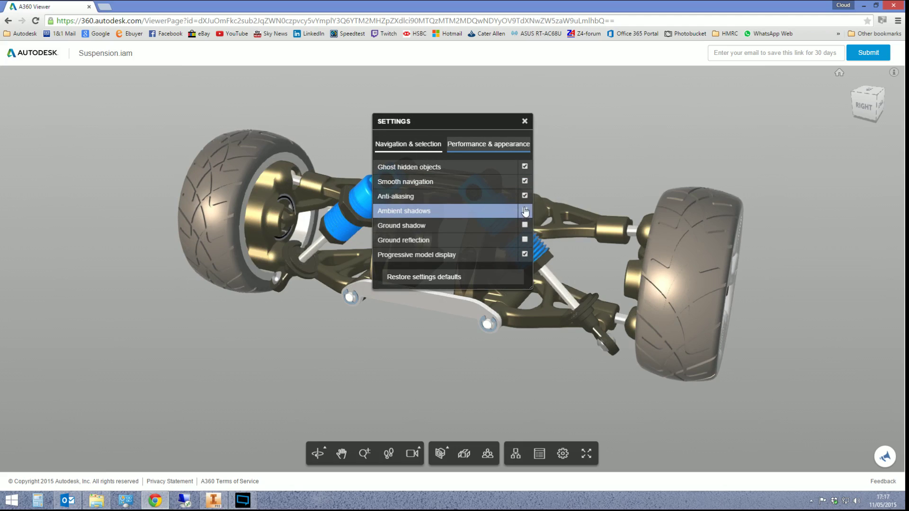
pyautogui.click(524, 225)
pyautogui.click(525, 240)
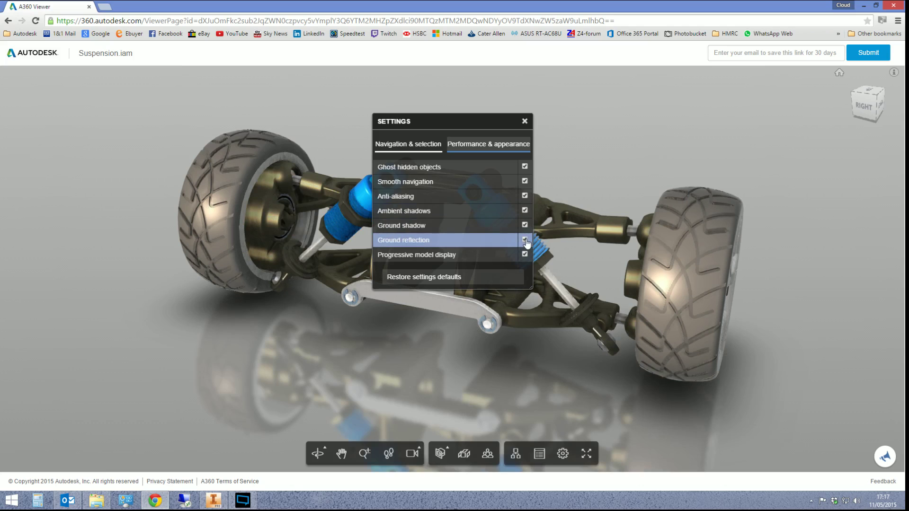
pyautogui.moveTo(569, 262); pyautogui.dragTo(621, 310)
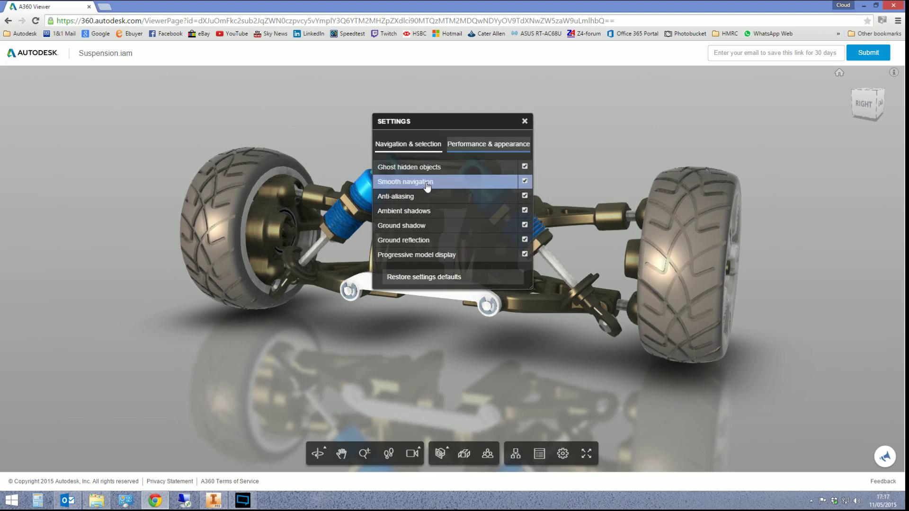
# Step: Close settings, explode the suspension parts with the slider, then collapse them back together
pyautogui.click(524, 121)
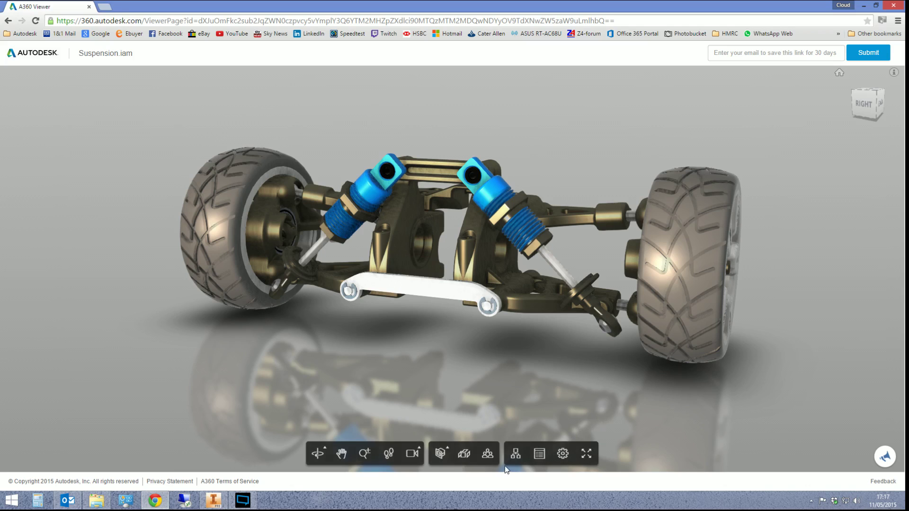
pyautogui.click(463, 455)
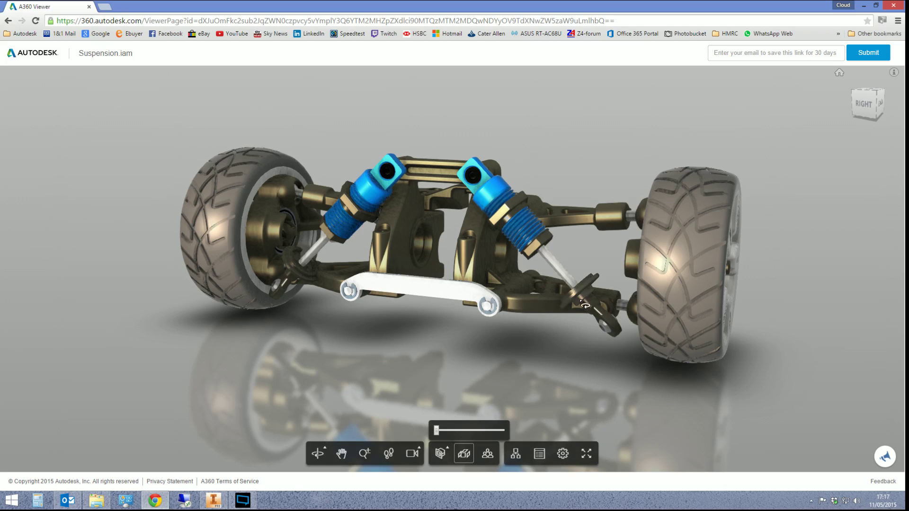
pyautogui.moveTo(573, 293); pyautogui.dragTo(509, 374)
pyautogui.scroll(-5, 509, 373)
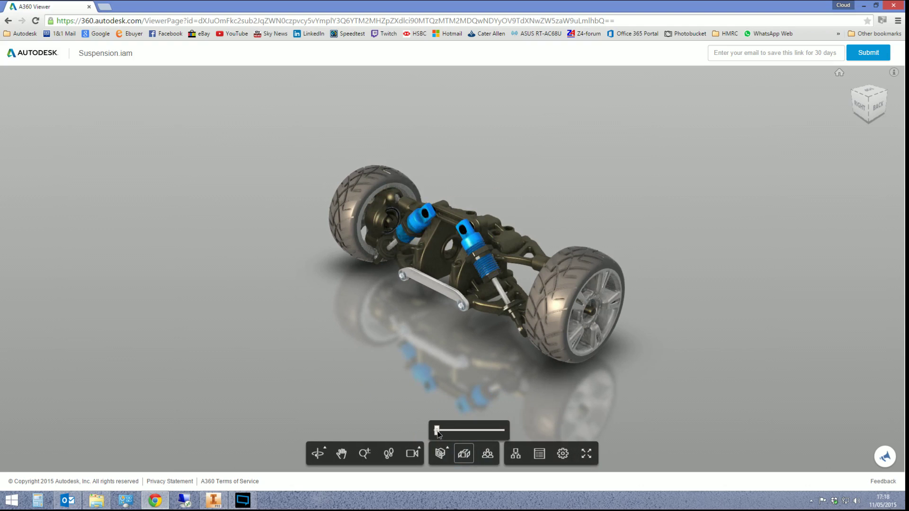
pyautogui.moveTo(436, 431); pyautogui.dragTo(464, 432)
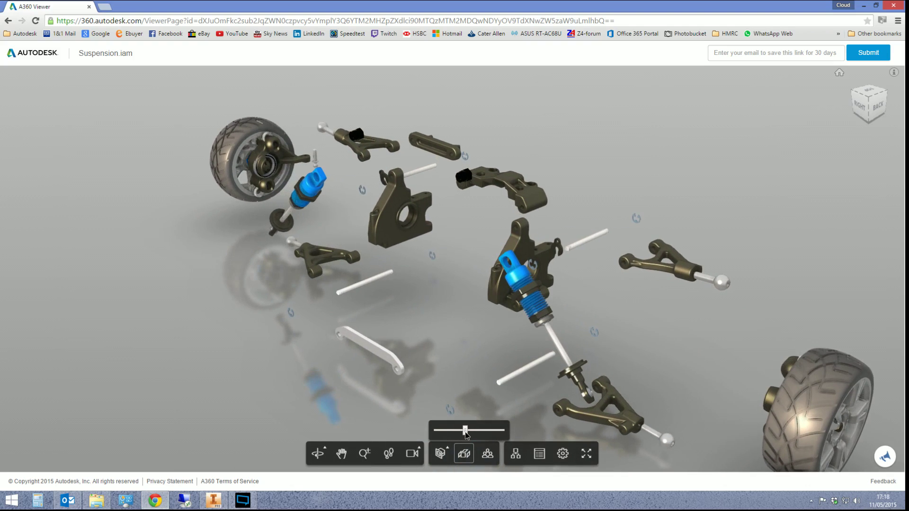
pyautogui.scroll(-4, 503, 333)
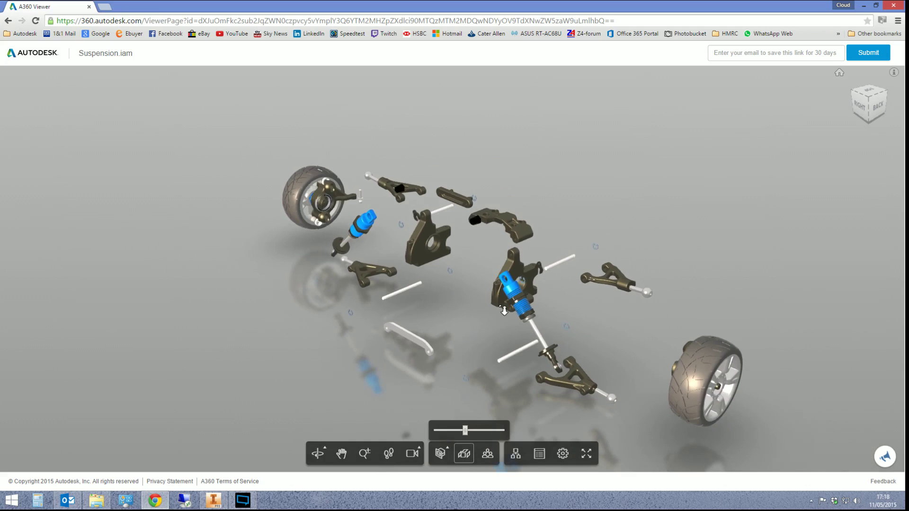
pyautogui.moveTo(473, 303); pyautogui.dragTo(485, 278)
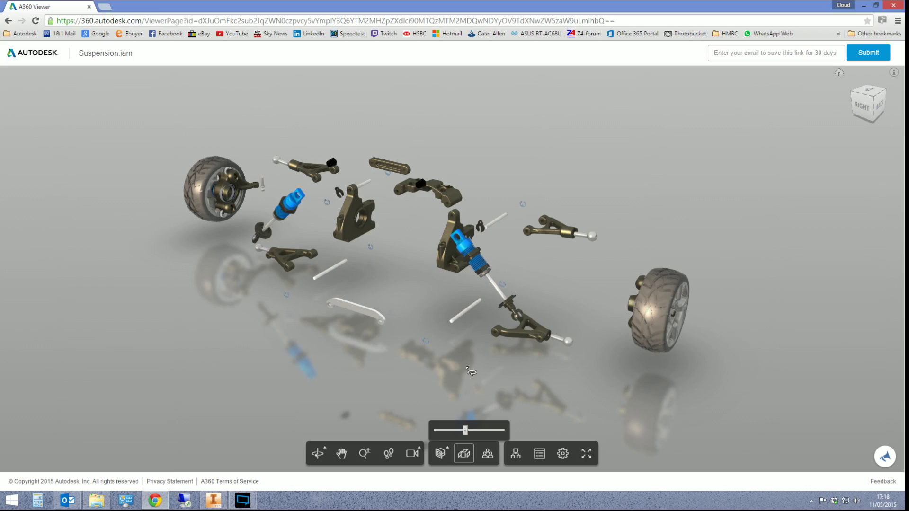
pyautogui.moveTo(464, 427); pyautogui.dragTo(436, 430)
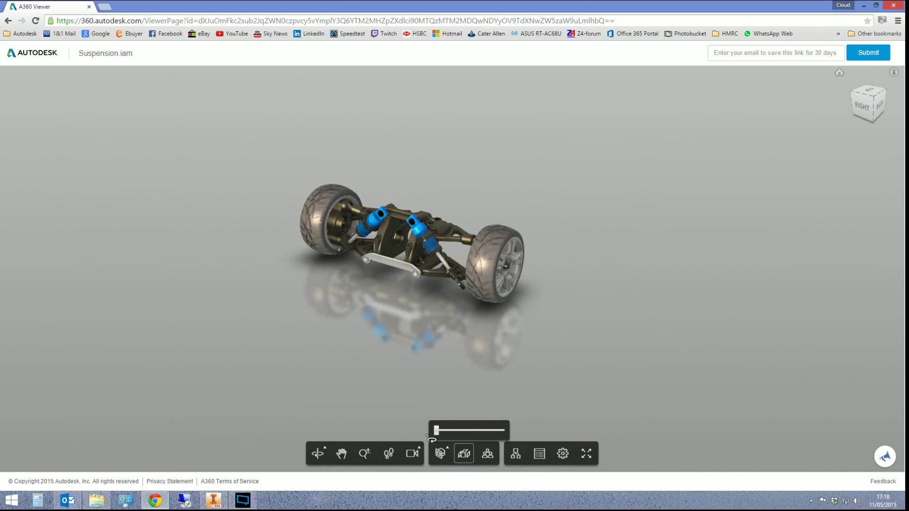
# Step: Isolate 'front side plate l:1' from the Model browser's Scene list
pyautogui.click(515, 455)
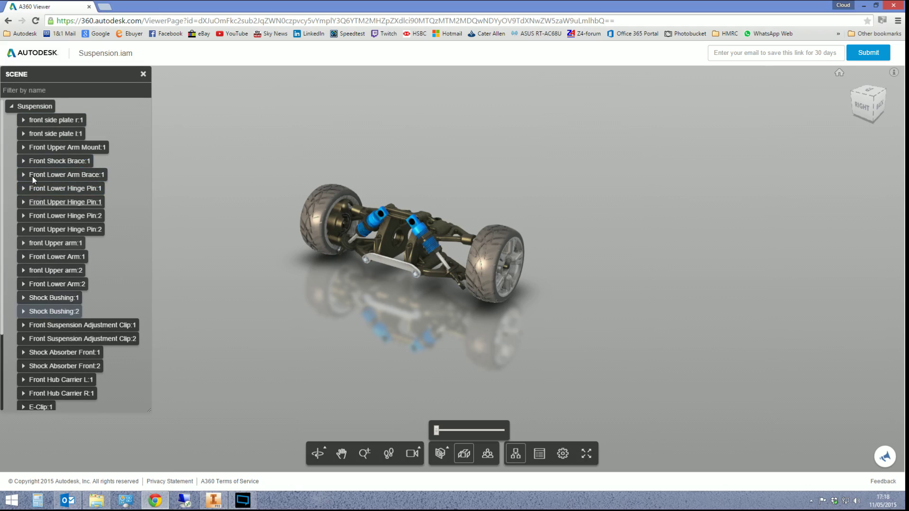
pyautogui.click(48, 138)
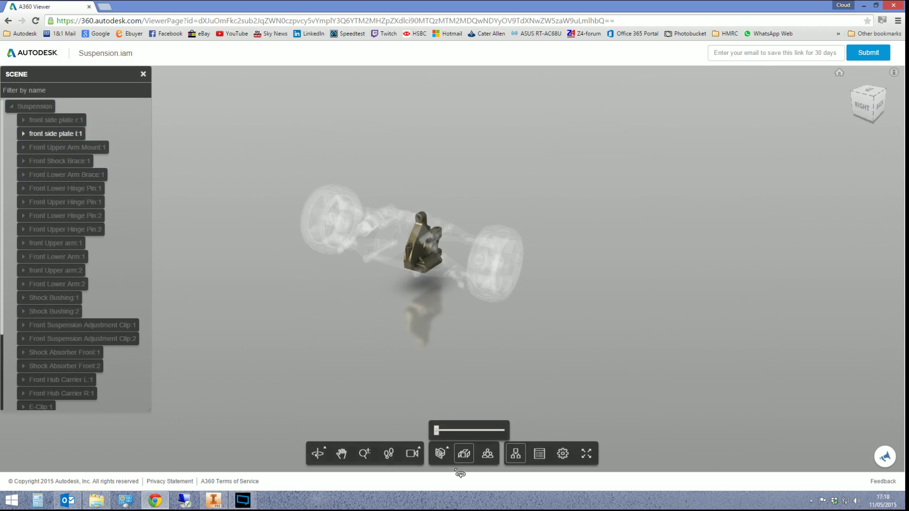
# Step: Show front side plate l:1's properties (Revision A, Inventor 2016) beside the isolated part
pyautogui.click(537, 454)
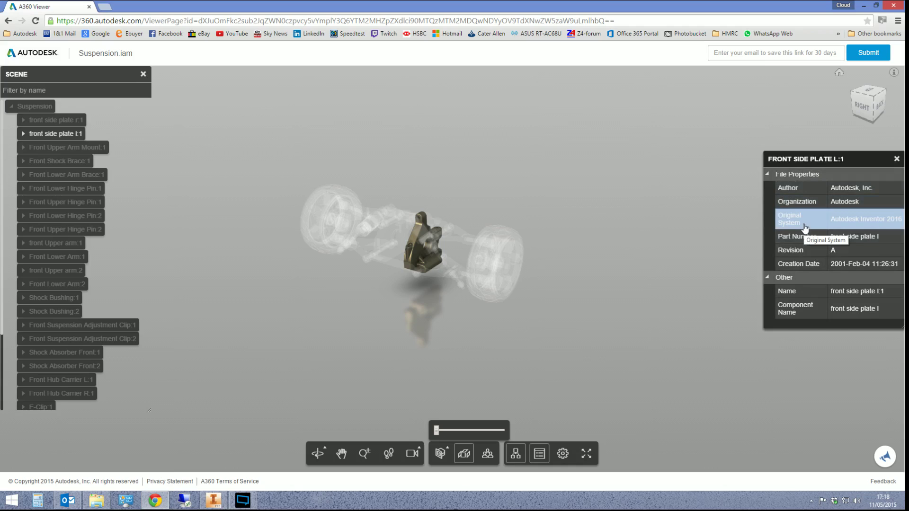
pyautogui.moveTo(837, 174); pyautogui.dragTo(710, 137)
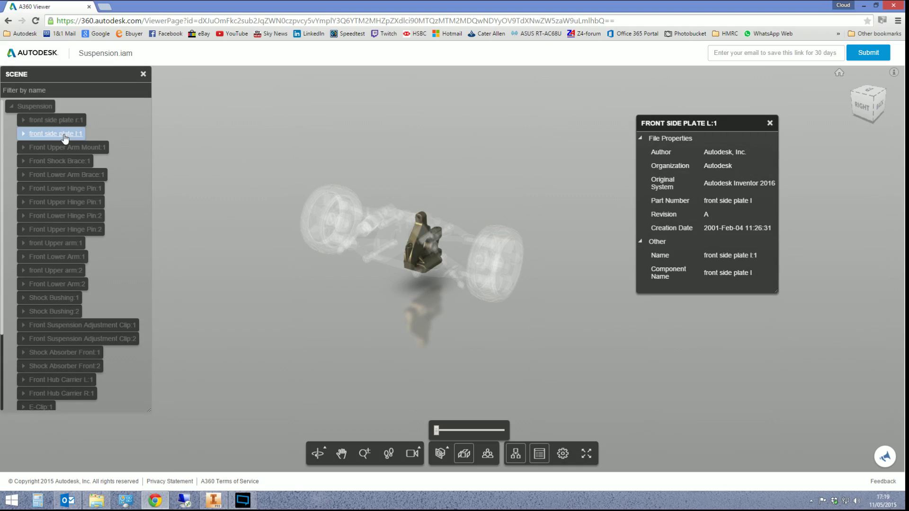
pyautogui.moveTo(435, 249); pyautogui.dragTo(381, 278)
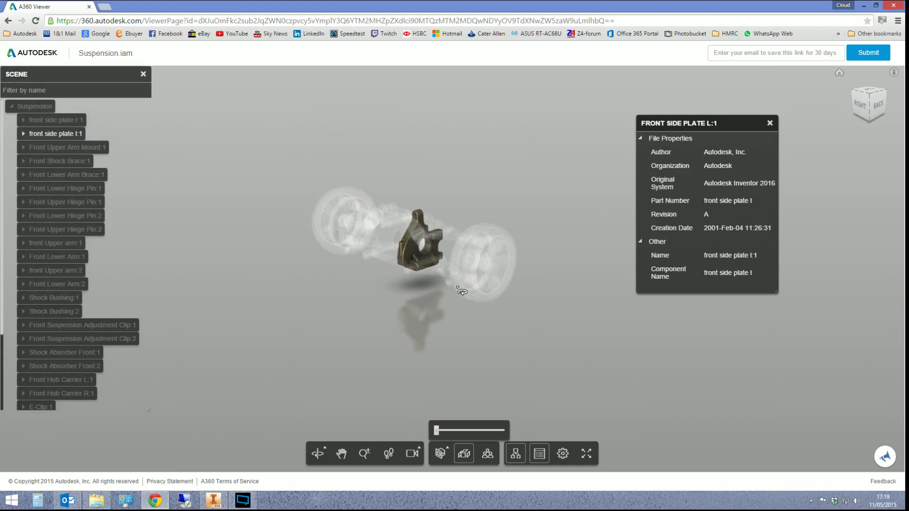
# Step: Bring back all hidden parts with Show all objects on front side plate l:1
pyautogui.click(515, 455)
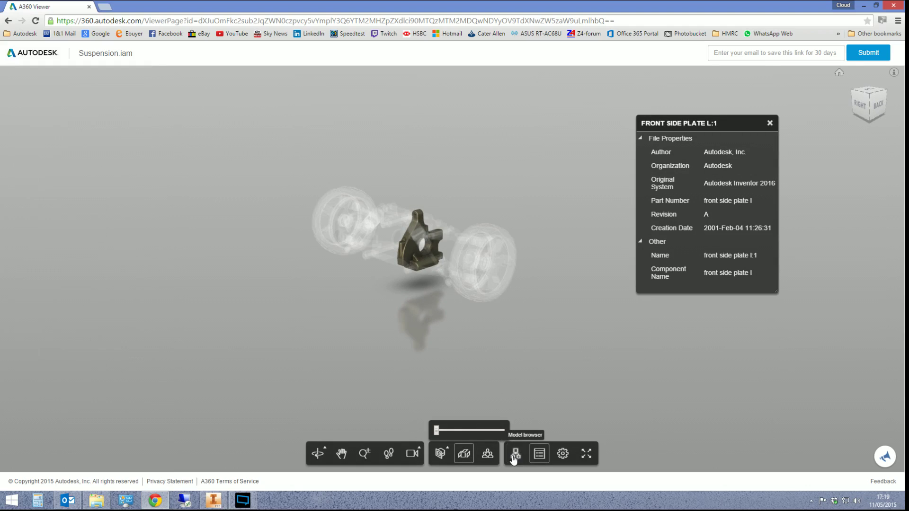
pyautogui.click(515, 455)
pyautogui.rightClick(66, 134)
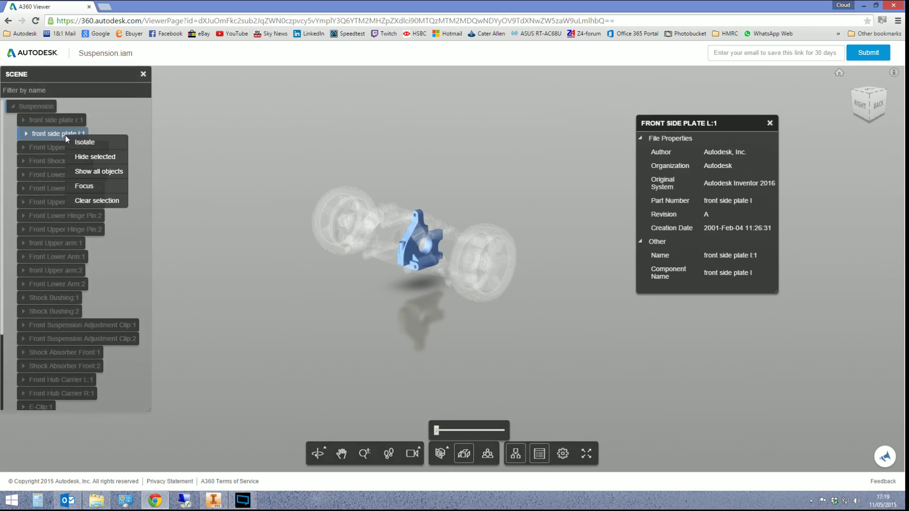
pyautogui.click(103, 170)
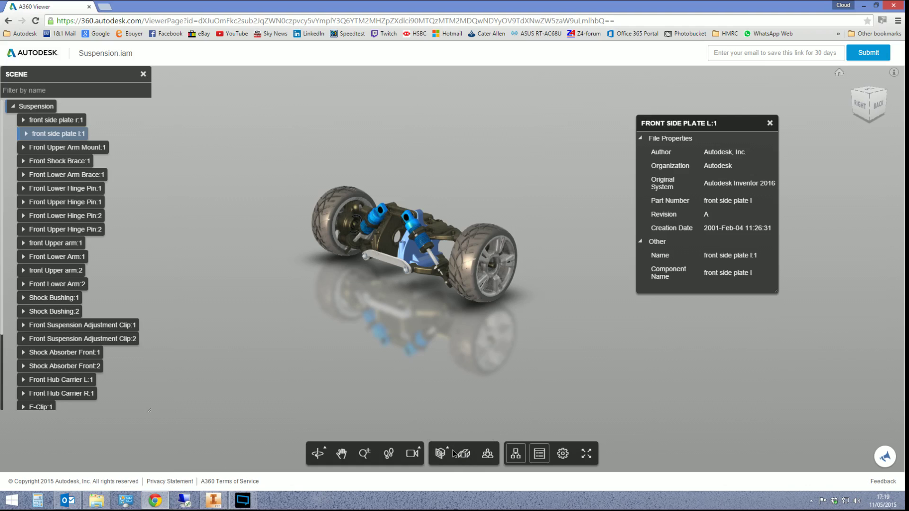
# Step: Cut the suspension with a Z section plane and tilt the plane to change the cut
pyautogui.click(449, 453)
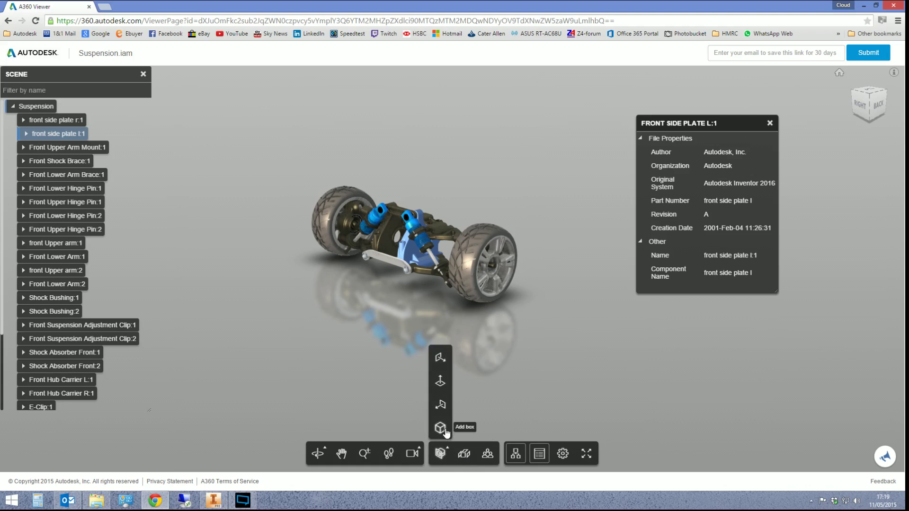
pyautogui.click(440, 406)
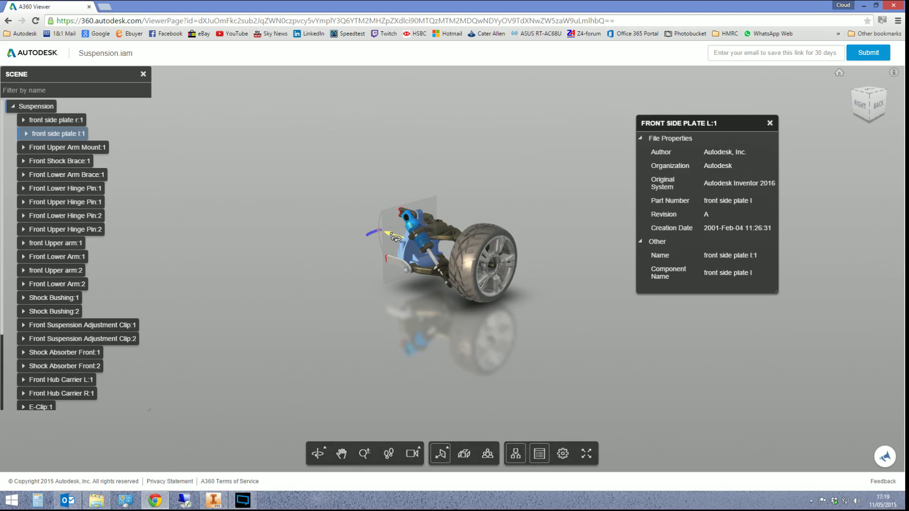
pyautogui.moveTo(393, 236); pyautogui.dragTo(419, 247)
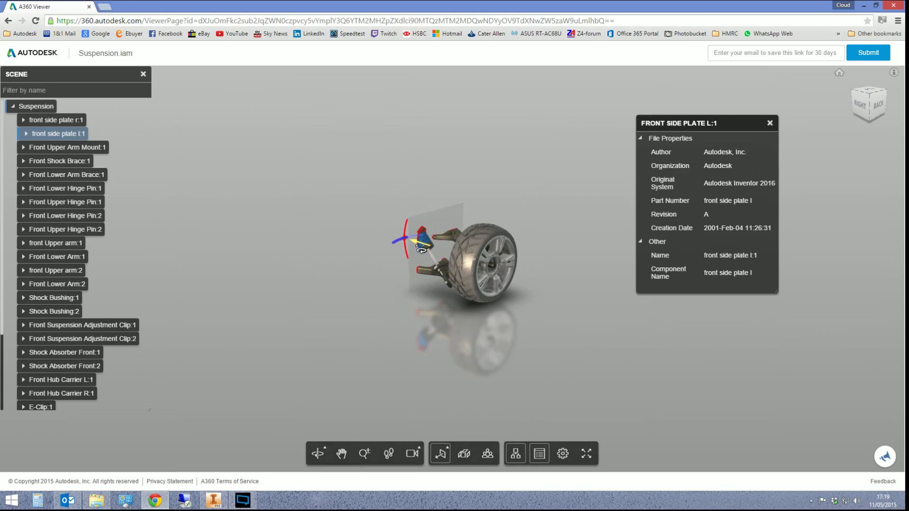
# Step: Zoom in on the front-right and slide the section plane through the hub carrier
pyautogui.moveTo(521, 265); pyautogui.dragTo(672, 297)
pyautogui.scroll(6, 466, 205)
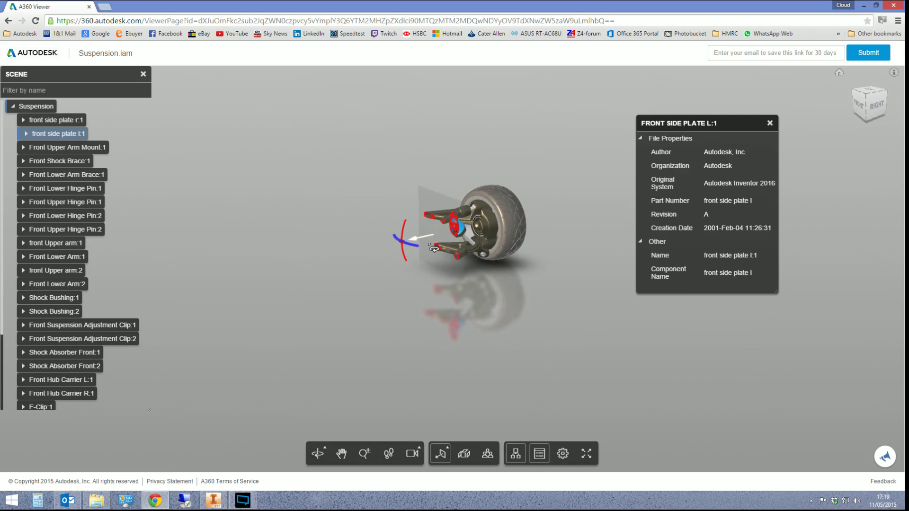
pyautogui.scroll(4, 466, 205)
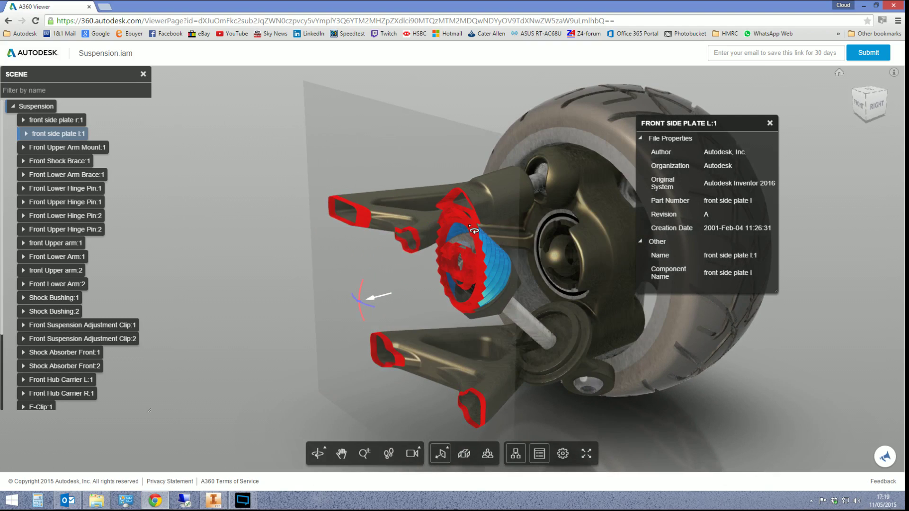
pyautogui.moveTo(379, 297); pyautogui.dragTo(410, 288)
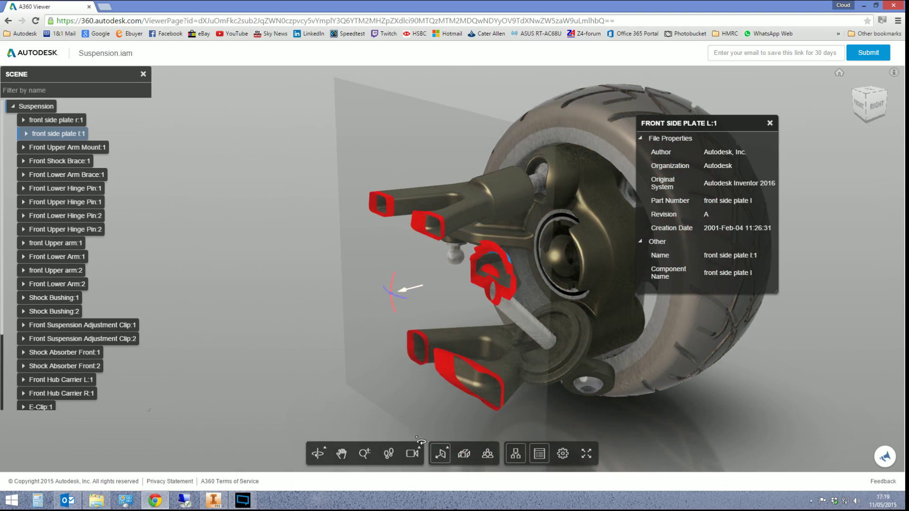
pyautogui.click(445, 455)
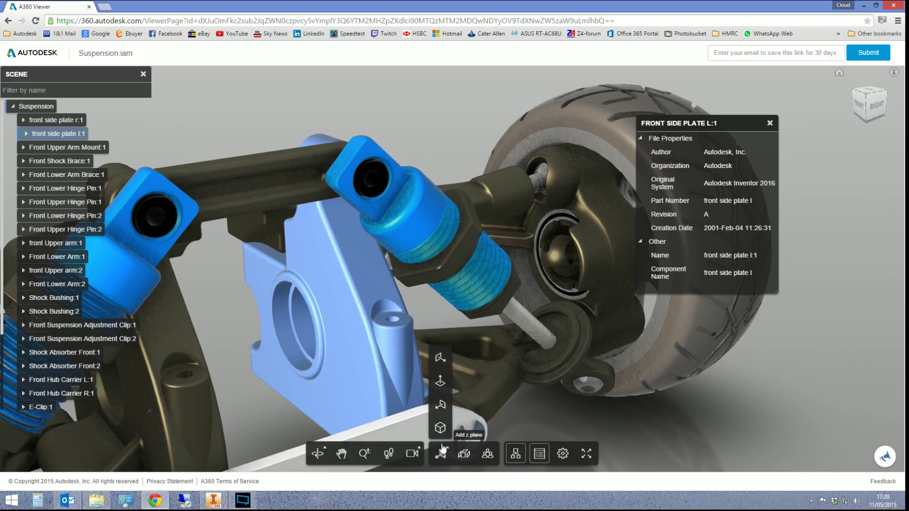
pyautogui.scroll(-3, 458, 257)
pyautogui.scroll(-3, 458, 257)
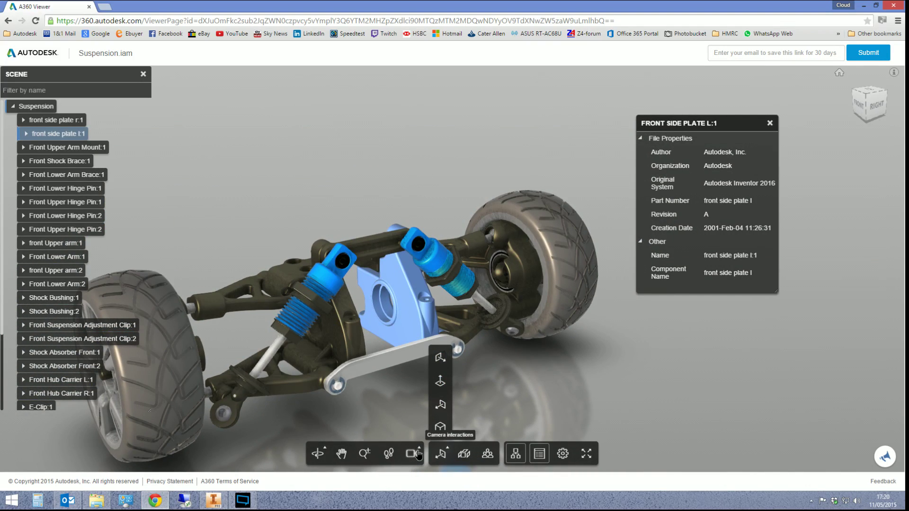
# Step: Remove the section cut and close the section plane choices
pyautogui.click(441, 454)
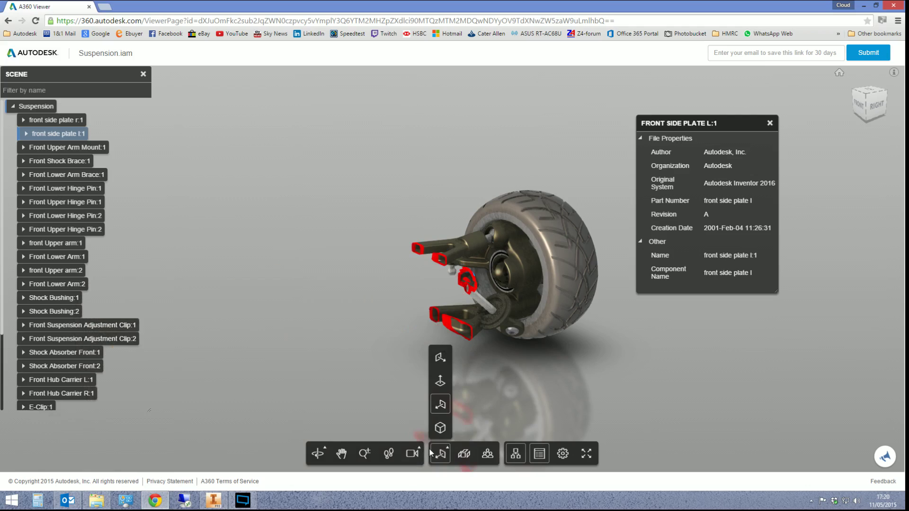
pyautogui.click(444, 453)
pyautogui.click(445, 454)
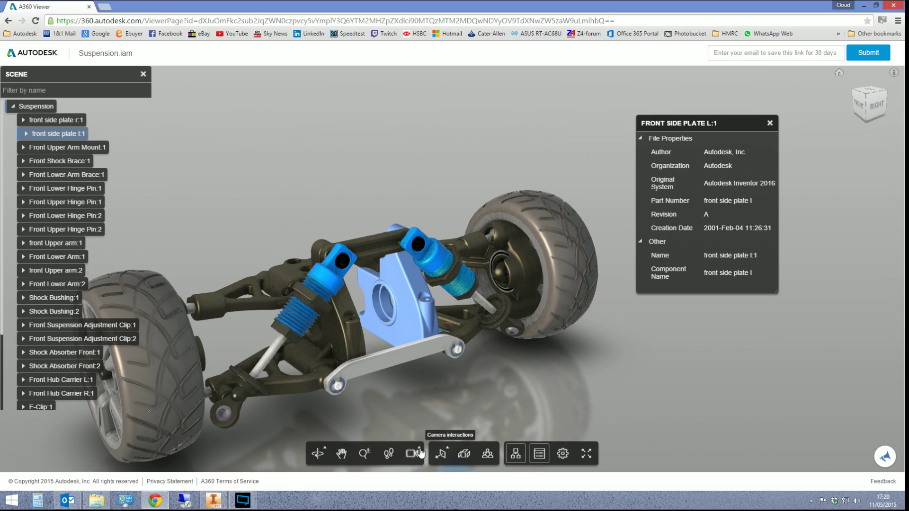
# Step: Roll the suspension model back and forth with Camera > Roll
pyautogui.click(420, 453)
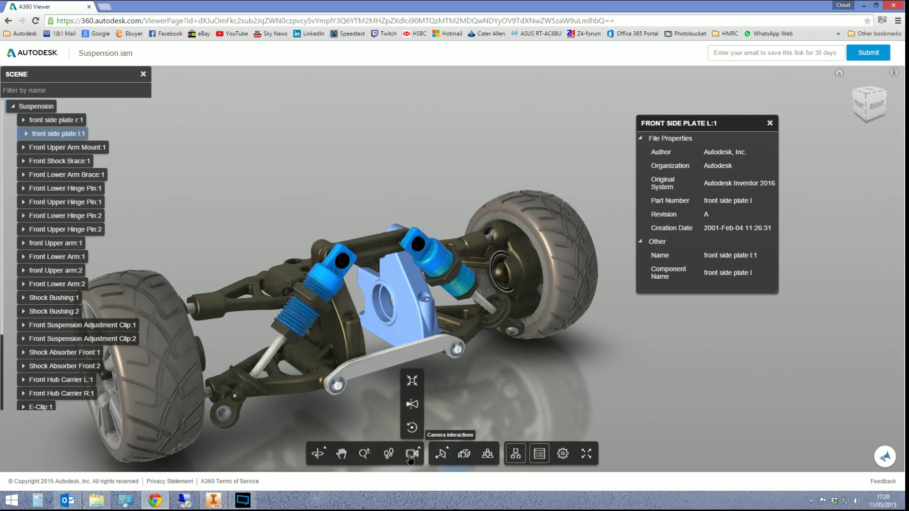
pyautogui.click(419, 427)
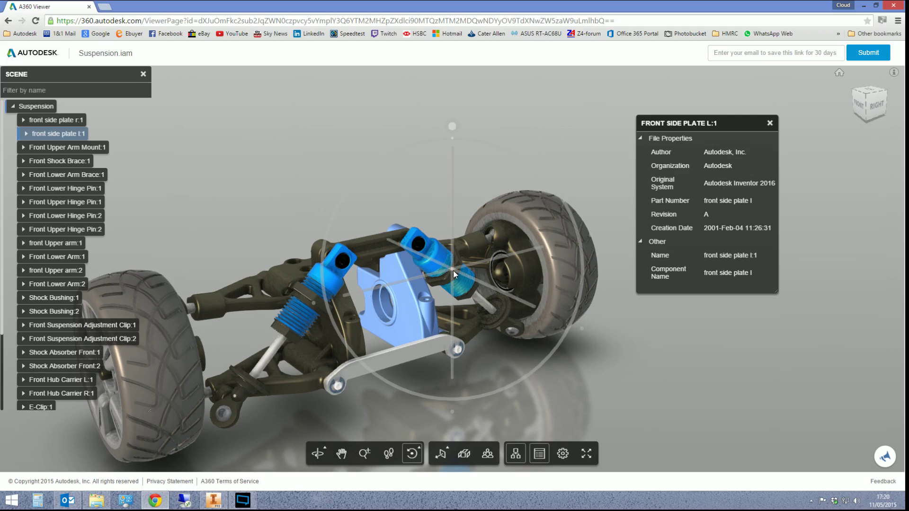
pyautogui.moveTo(495, 391); pyautogui.dragTo(462, 252)
# Step: Close the front side plate properties and scene parts list, then reframe the whole suspension
pyautogui.click(770, 123)
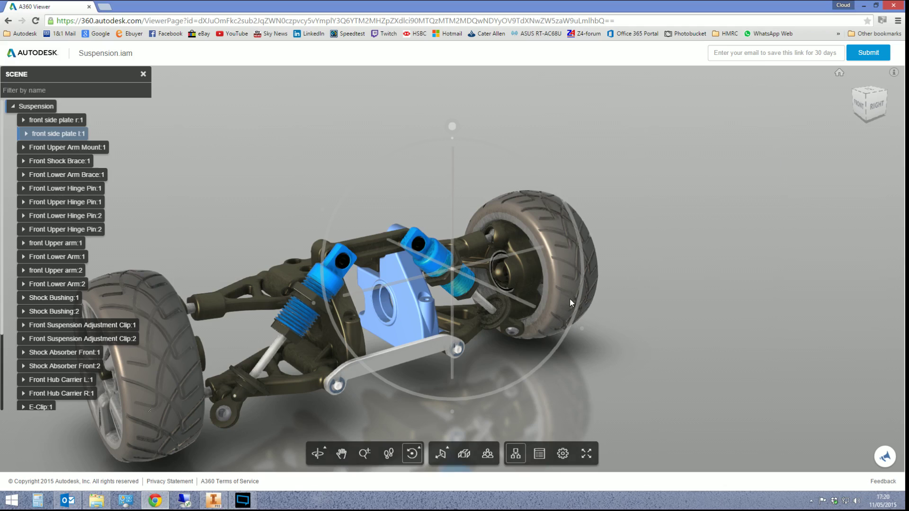
pyautogui.moveTo(569, 299); pyautogui.dragTo(554, 359)
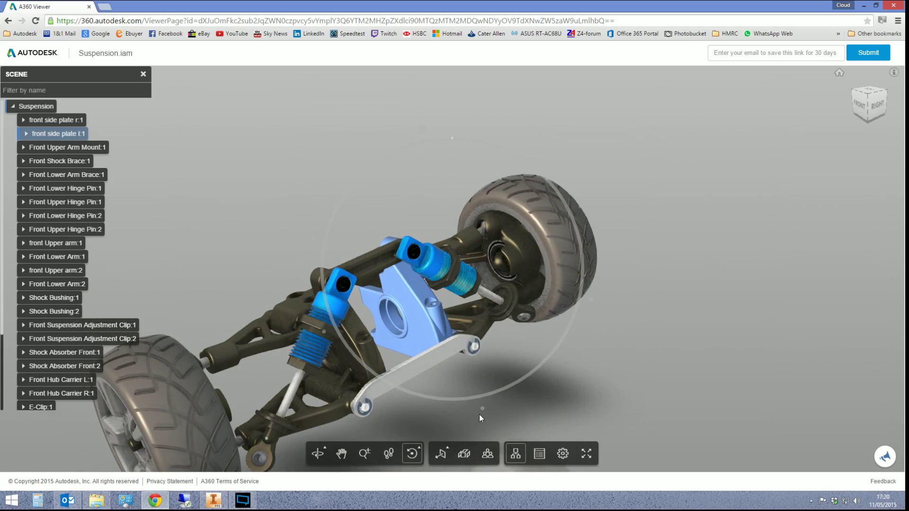
pyautogui.moveTo(526, 395); pyautogui.dragTo(465, 391)
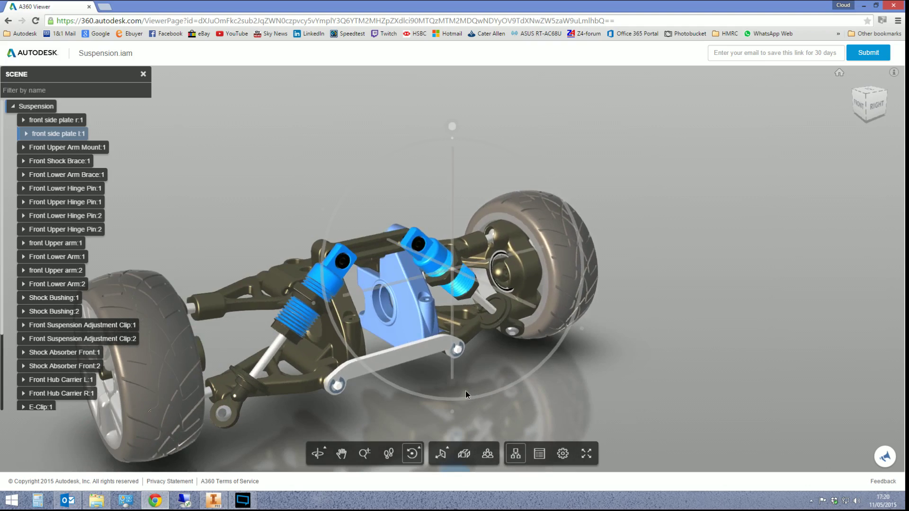
pyautogui.click(143, 74)
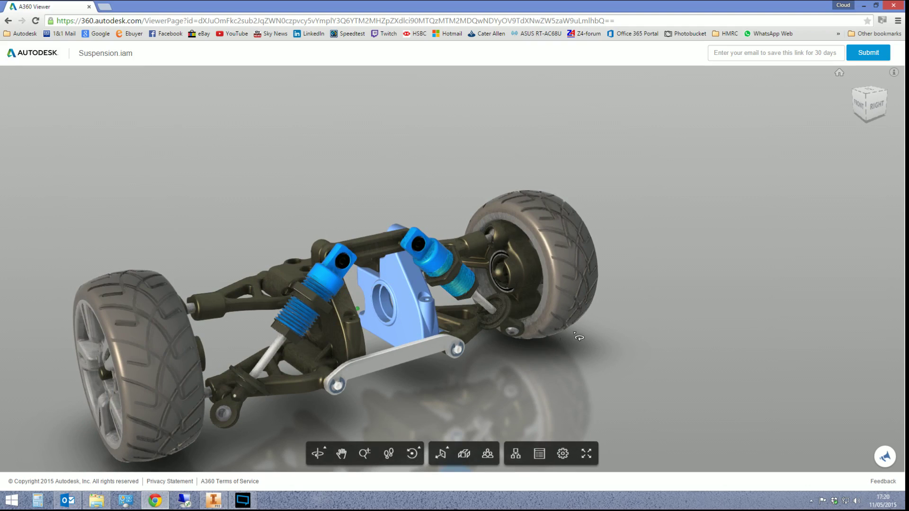
pyautogui.moveTo(579, 338); pyautogui.dragTo(557, 303)
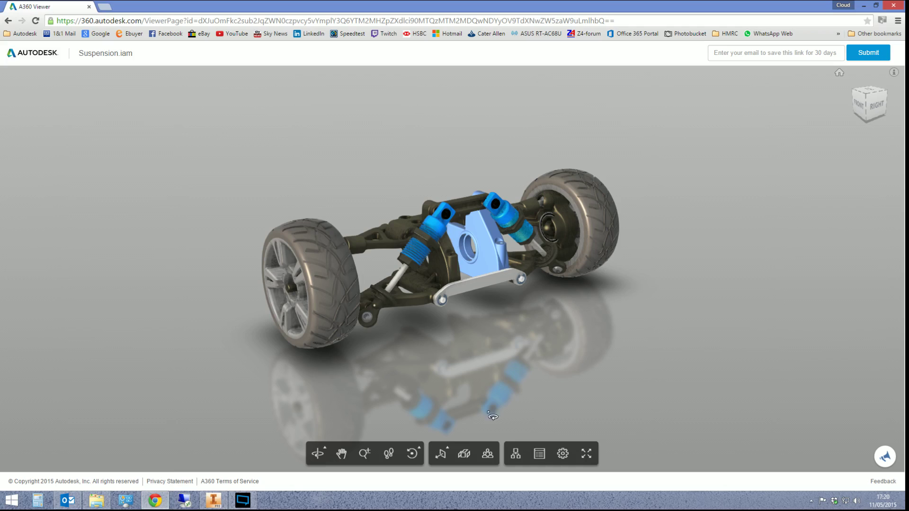
# Step: Start a Live Review session under the host's name
pyautogui.click(487, 454)
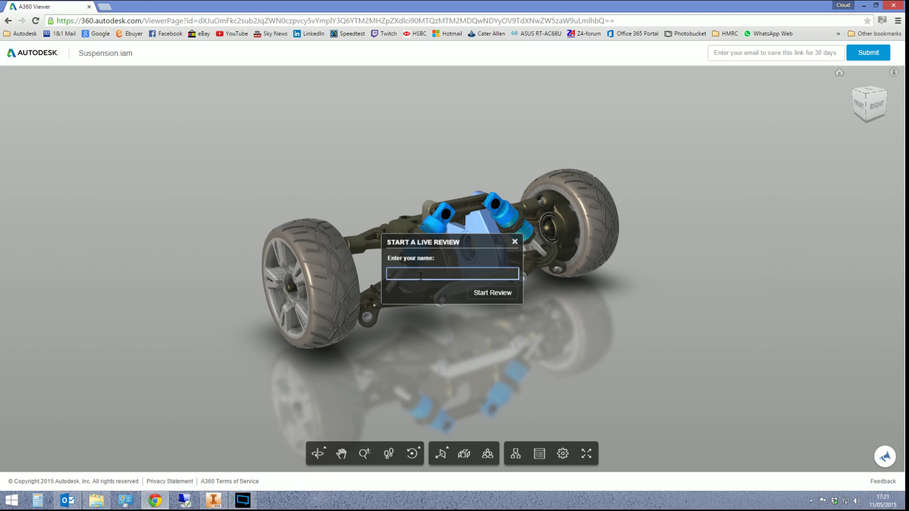
pyautogui.write('Paul')
pyautogui.click(493, 293)
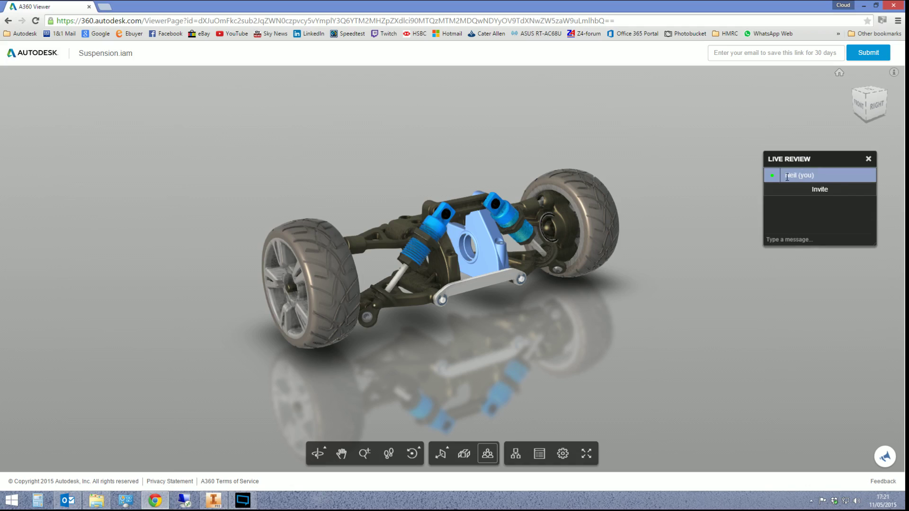
# Step: Copy the review invite link, close the invite window, and show the front-left side
pyautogui.click(820, 189)
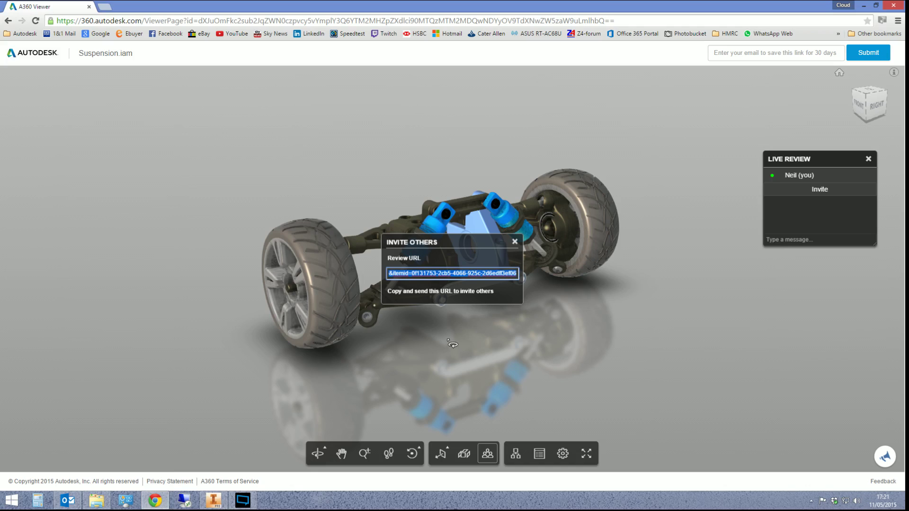
pyautogui.click(460, 280)
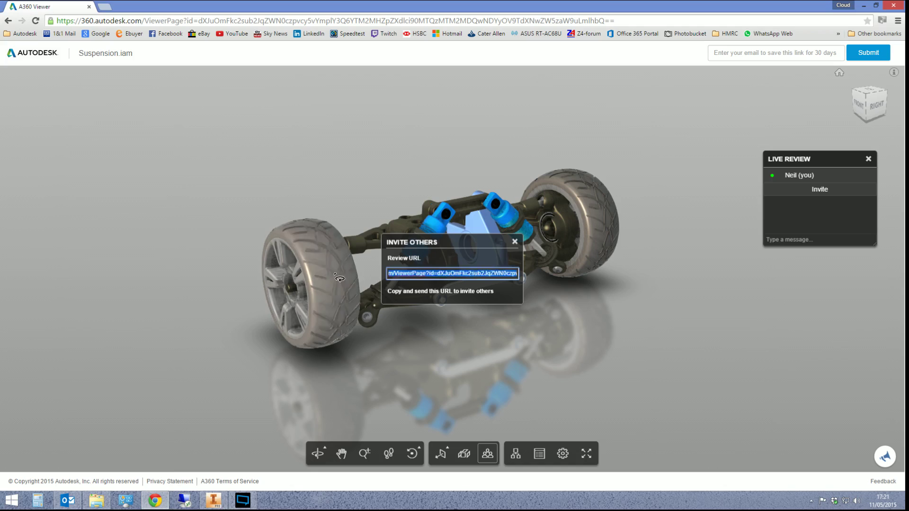
pyautogui.click(515, 241)
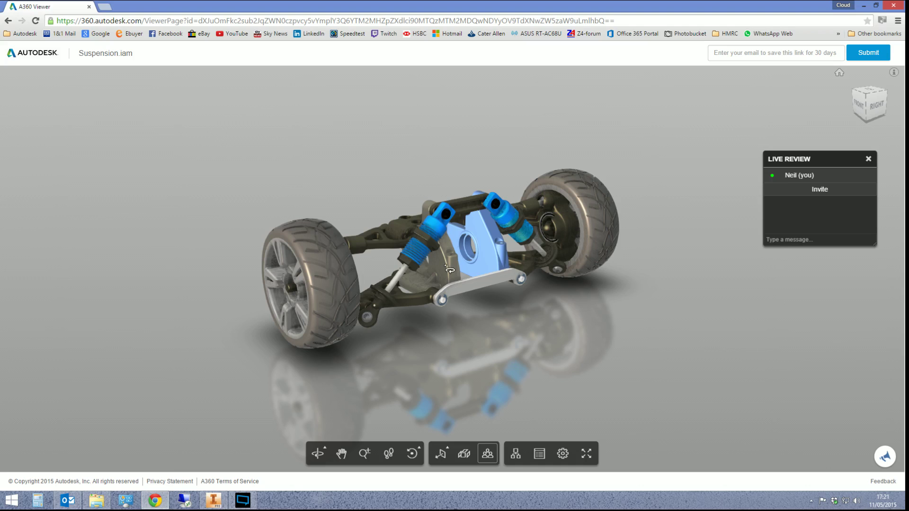
pyautogui.moveTo(447, 275); pyautogui.dragTo(412, 220)
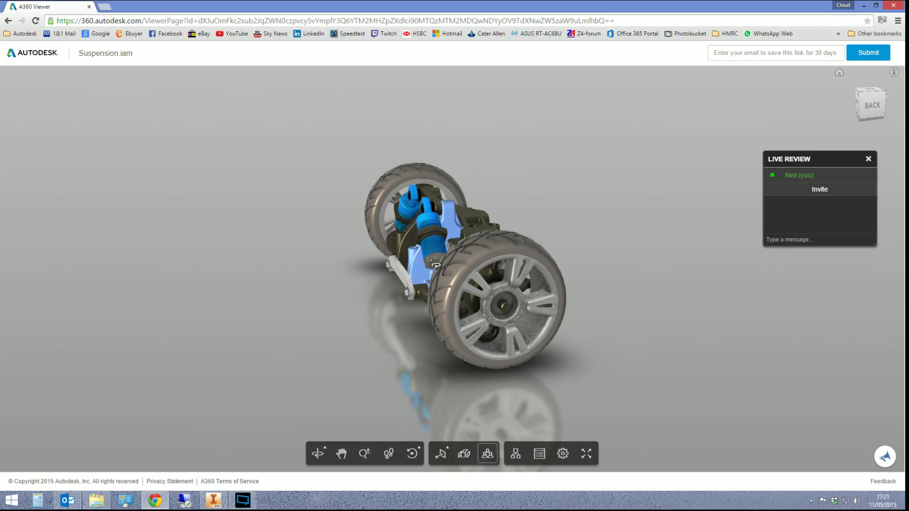
# Step: Orbit to the suspension's right side and select your own Live Review participant entry
pyautogui.moveTo(533, 135); pyautogui.dragTo(725, 263)
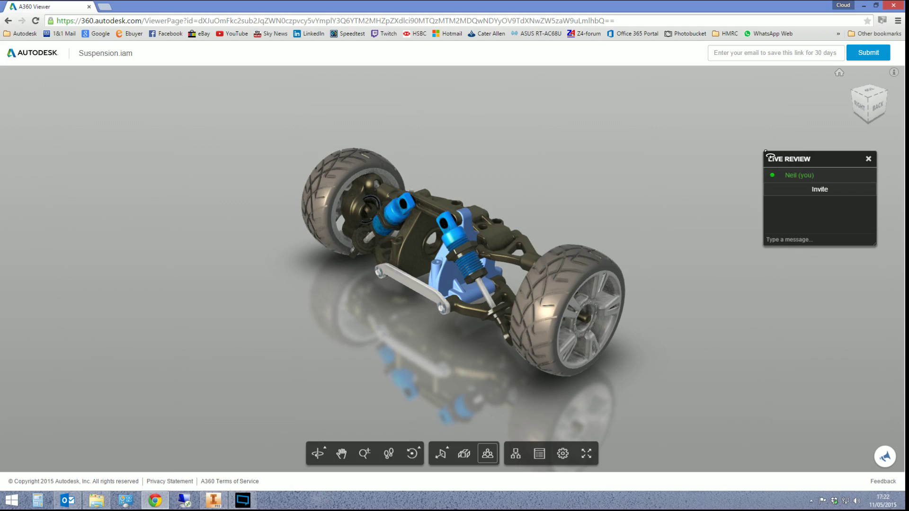
pyautogui.click(793, 175)
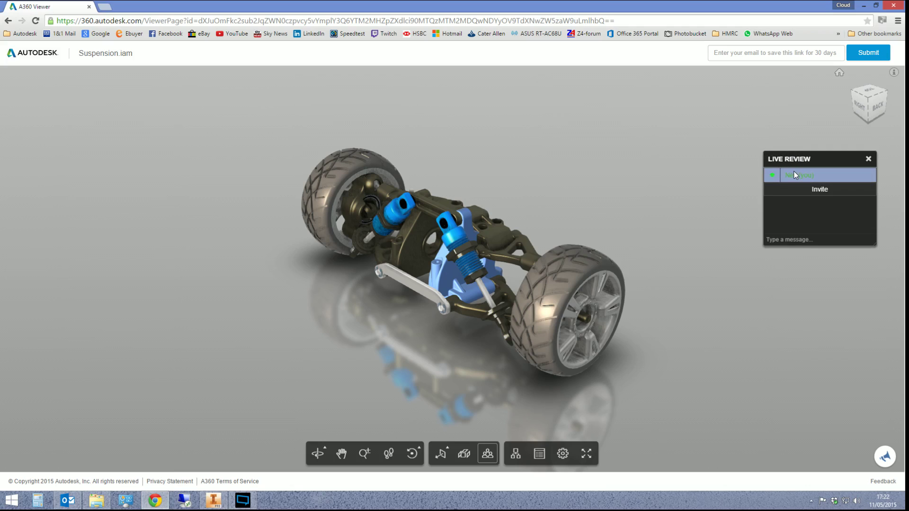